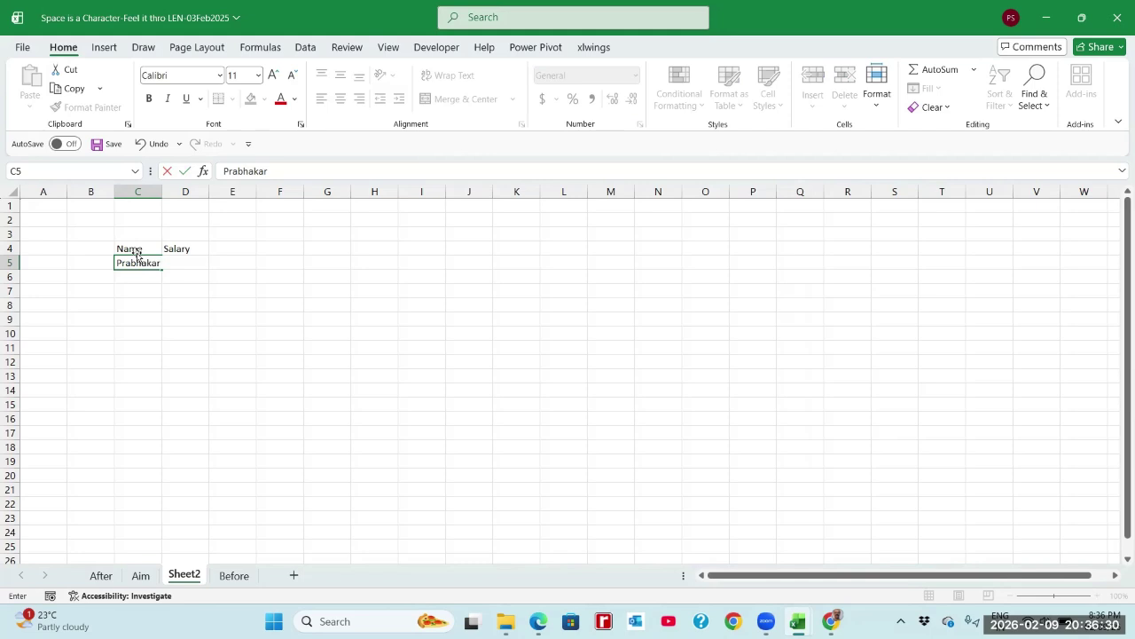
# Commit the person's name in C5 and auto-fit column C to its contents
pyautogui.press('Return')
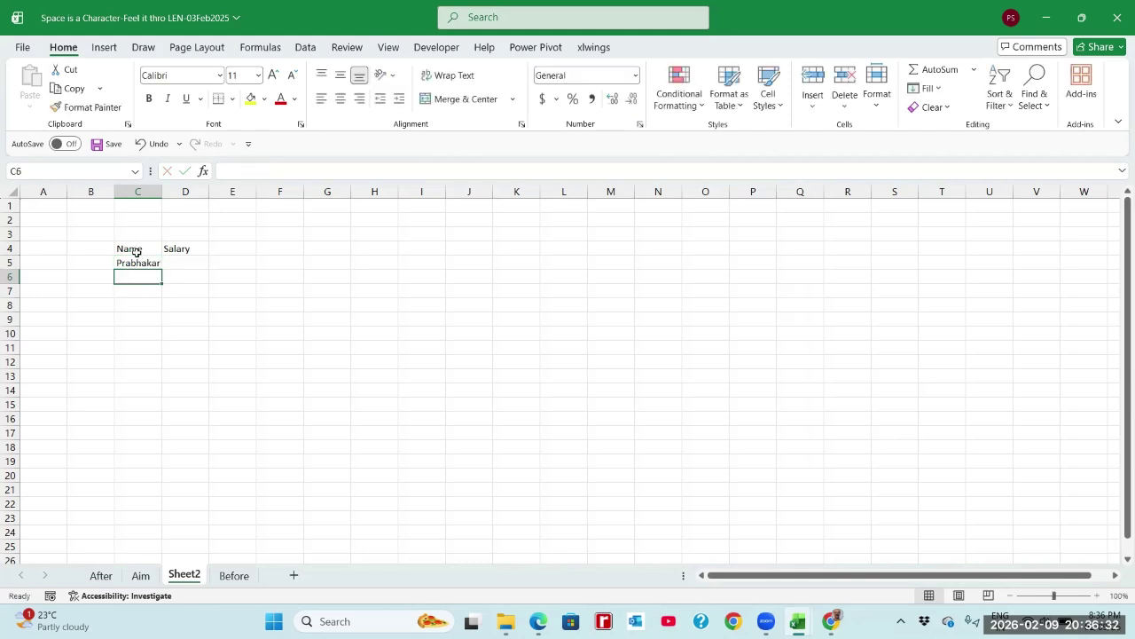
pyautogui.moveTo(161, 191); pyautogui.dragTo(161, 191)
pyautogui.doubleClick(162, 190)
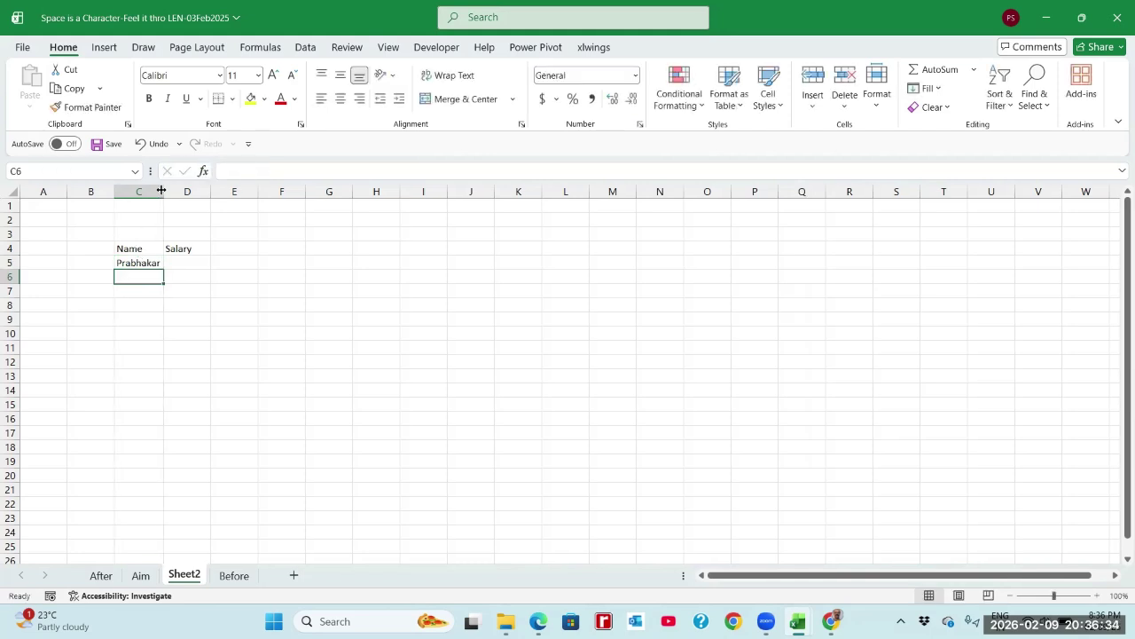
# Add a trailing space after the name in C5
pyautogui.press('Up')
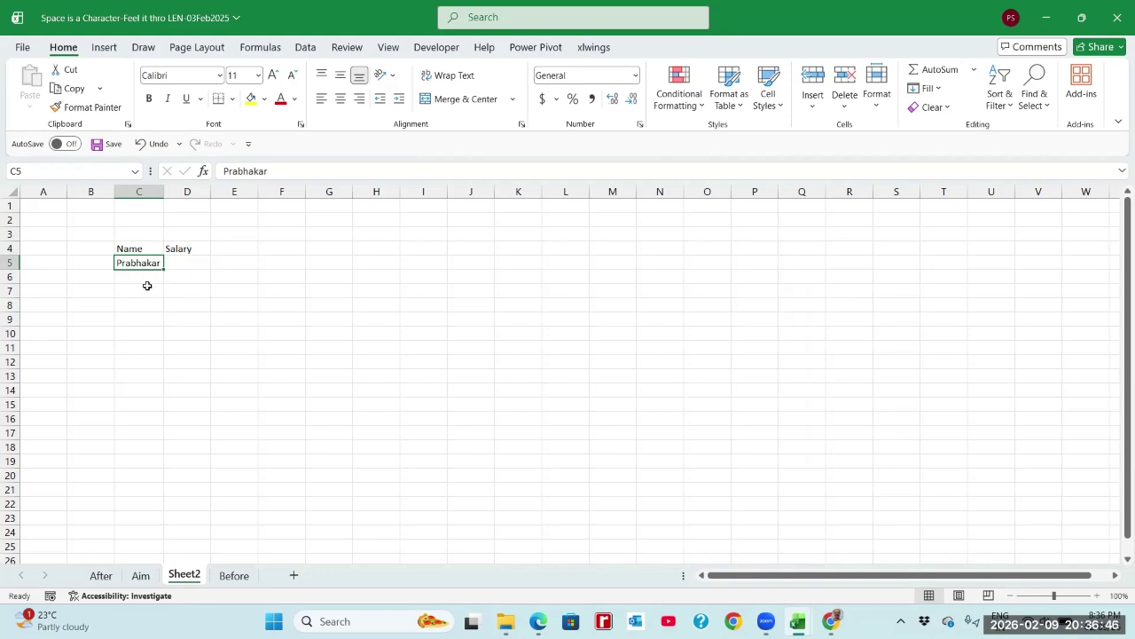
pyautogui.click(298, 173)
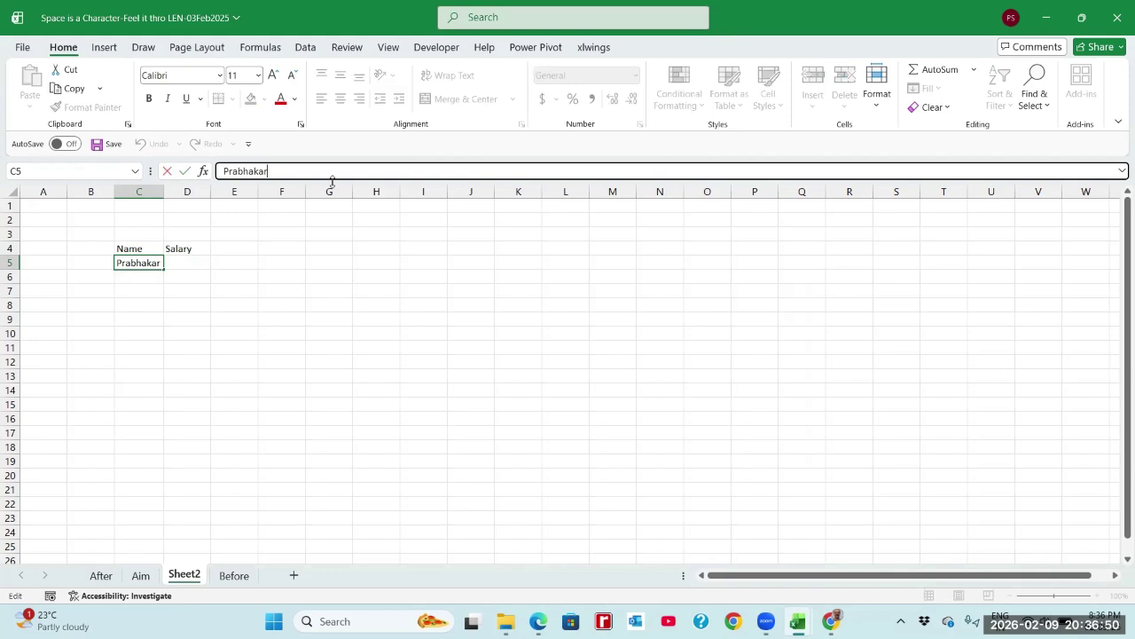
pyautogui.press('Return')
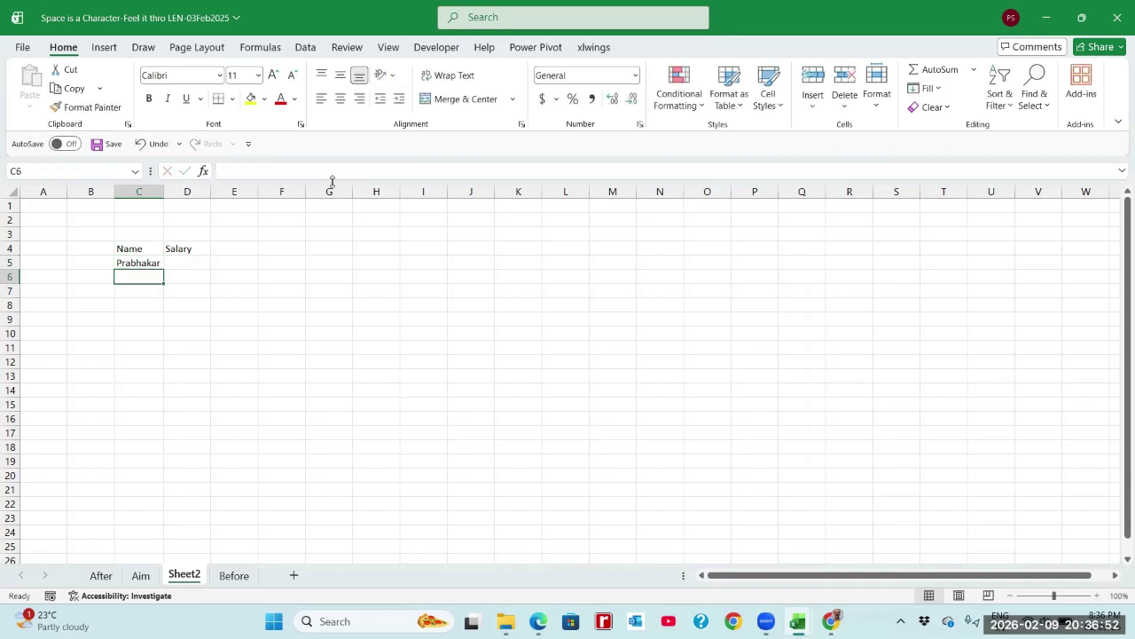
# Copy the name from C5 into C10
pyautogui.press('Up')
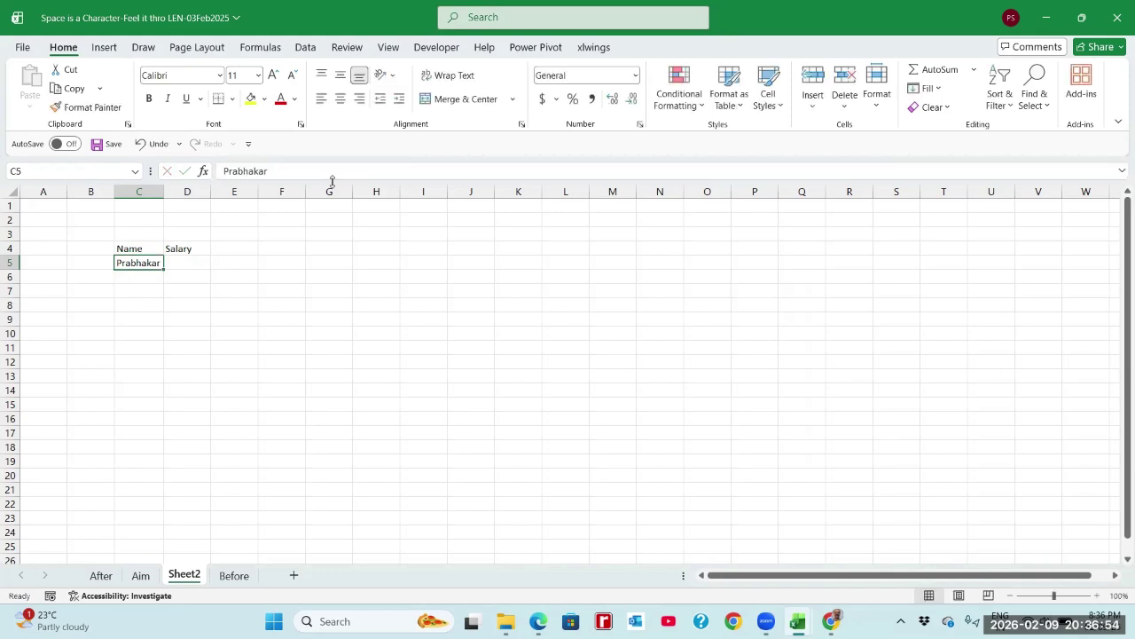
pyautogui.hotkey('ctrl', 'c')
pyautogui.press('Down')
pyautogui.press('Down')
pyautogui.press('Down')
pyautogui.press('Down')
pyautogui.press('Down')
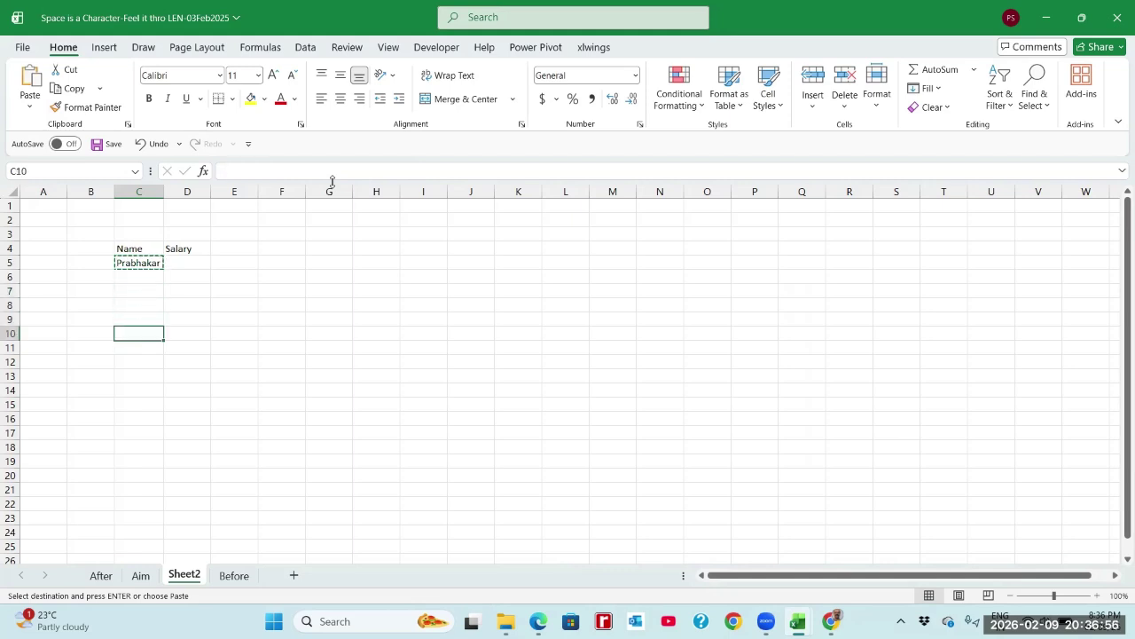
pyautogui.press('Return')
# Remove the trailing space from the name in C10 and check the end of the entry in C5
pyautogui.click(342, 171)
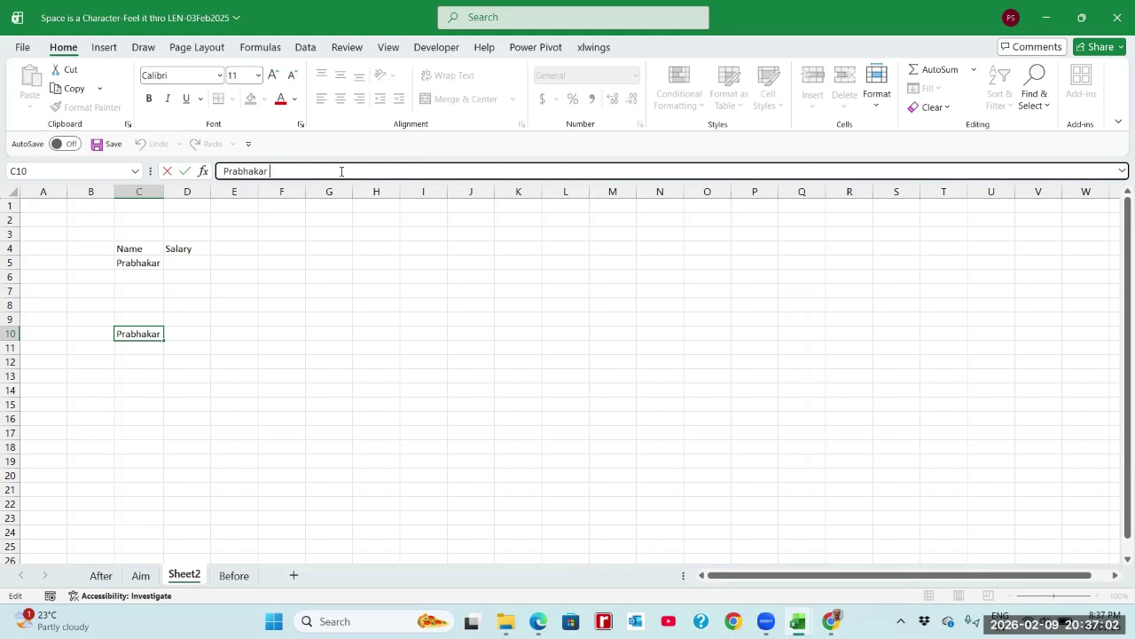
pyautogui.press('Return')
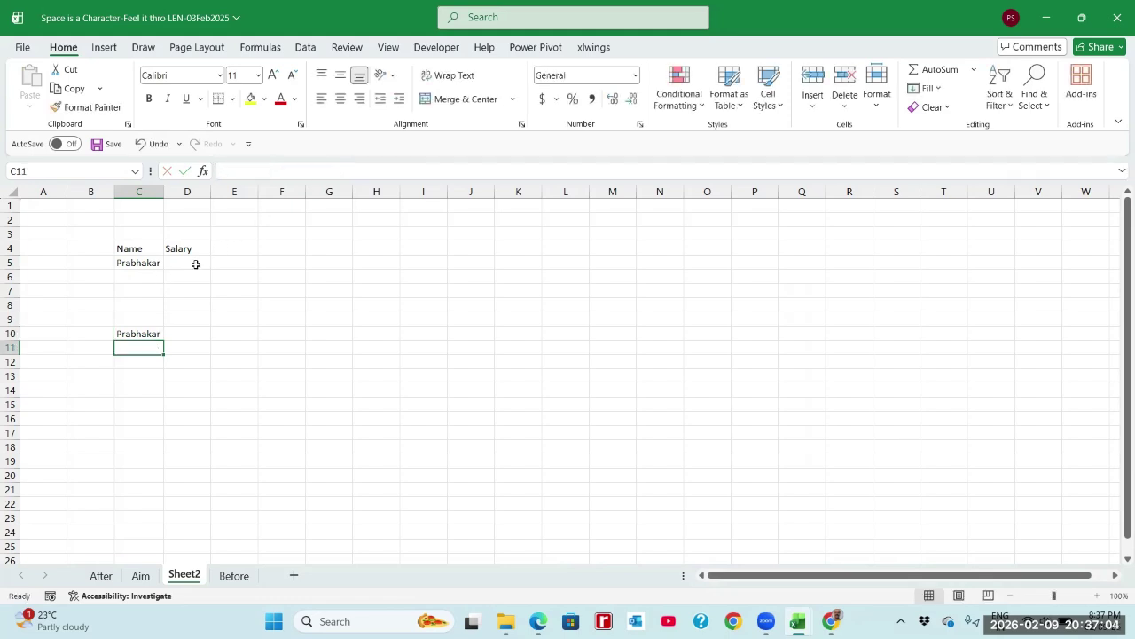
pyautogui.click(151, 265)
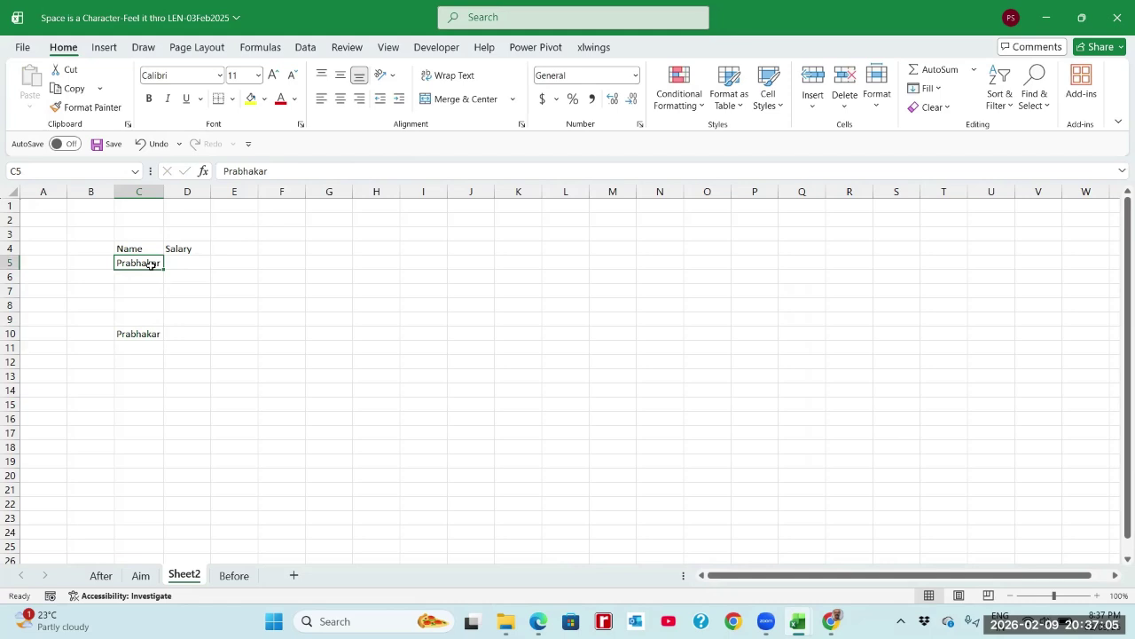
pyautogui.click(299, 169)
pyautogui.press('Return')
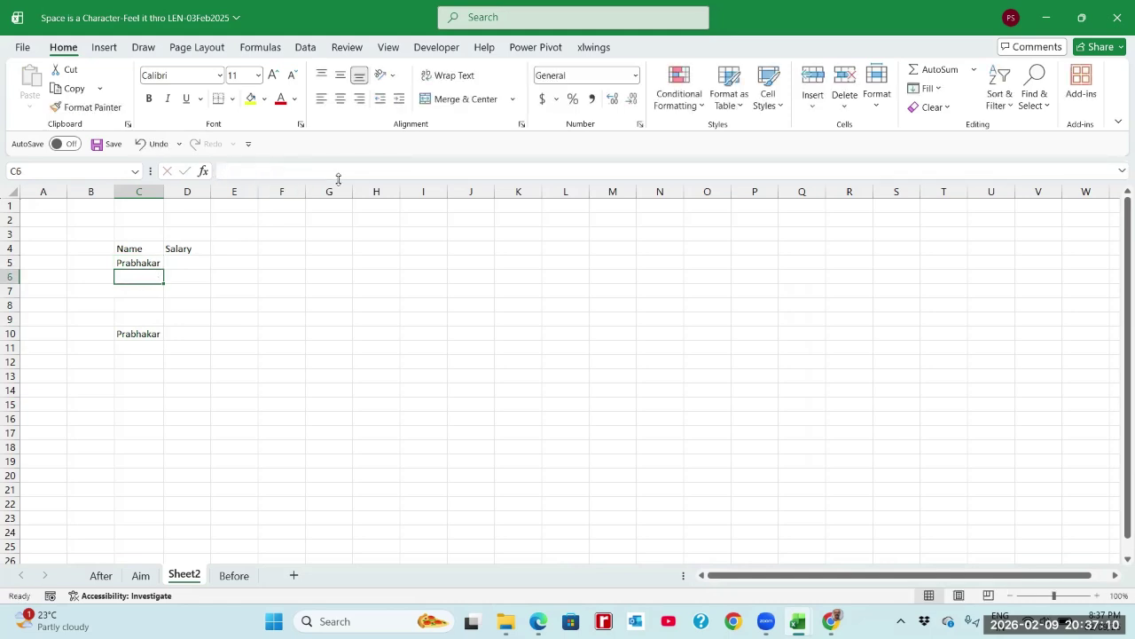
# Enter the formula =IF(C10=C5,"True","False") in C14 to compare the two names
pyautogui.press('Down')
pyautogui.press('Down')
pyautogui.press('Down')
pyautogui.press('Down')
pyautogui.press('Down')
pyautogui.press('Down')
pyautogui.press('Down')
pyautogui.press('Down')
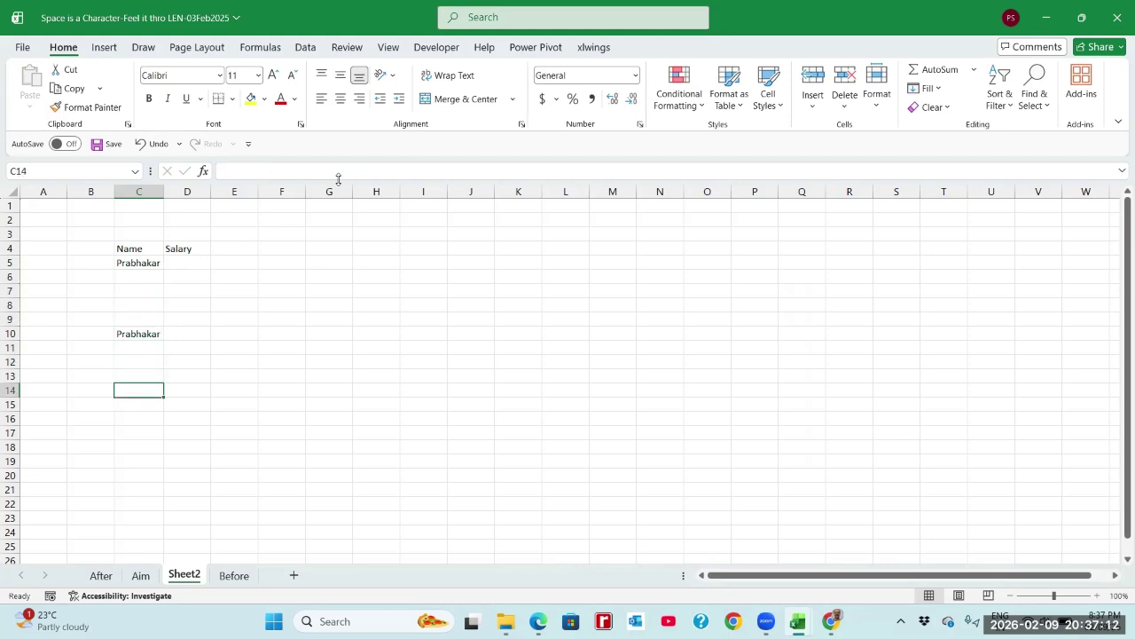
pyautogui.write('=if(')
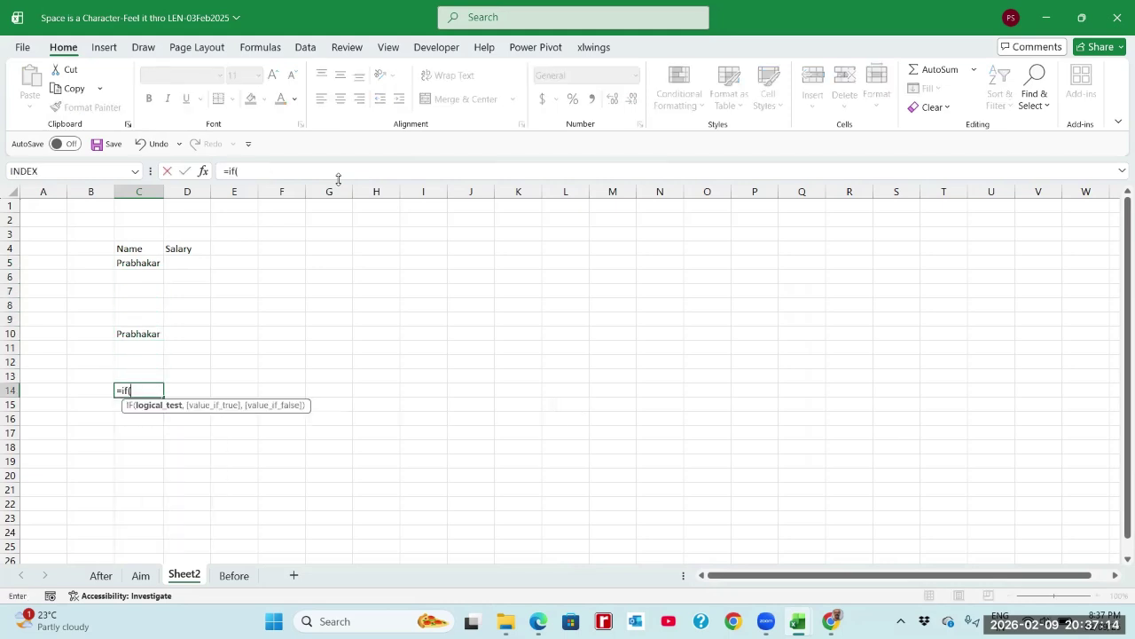
pyautogui.press('Up')
pyautogui.press('Up')
pyautogui.press('Up')
pyautogui.press('Up')
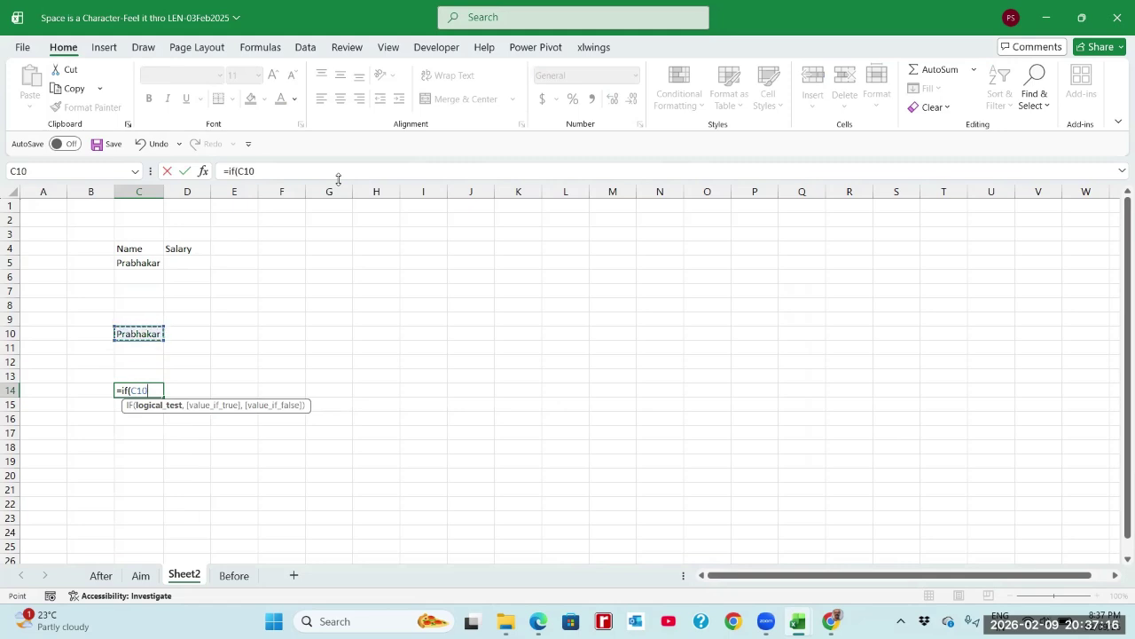
pyautogui.write('=')
pyautogui.click(148, 266)
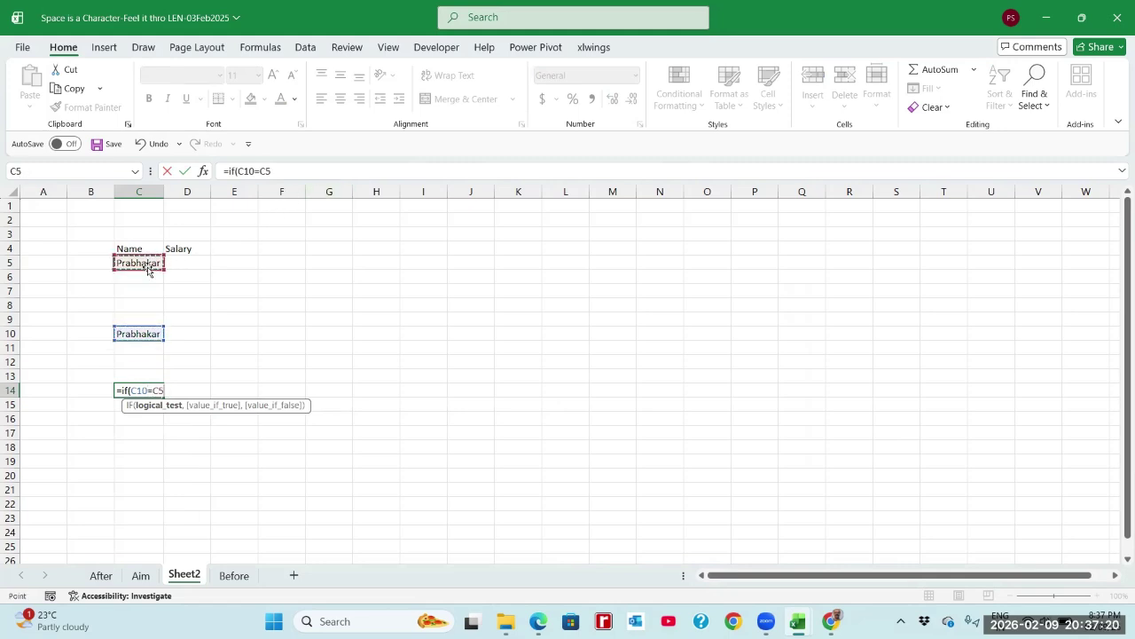
pyautogui.write(',')
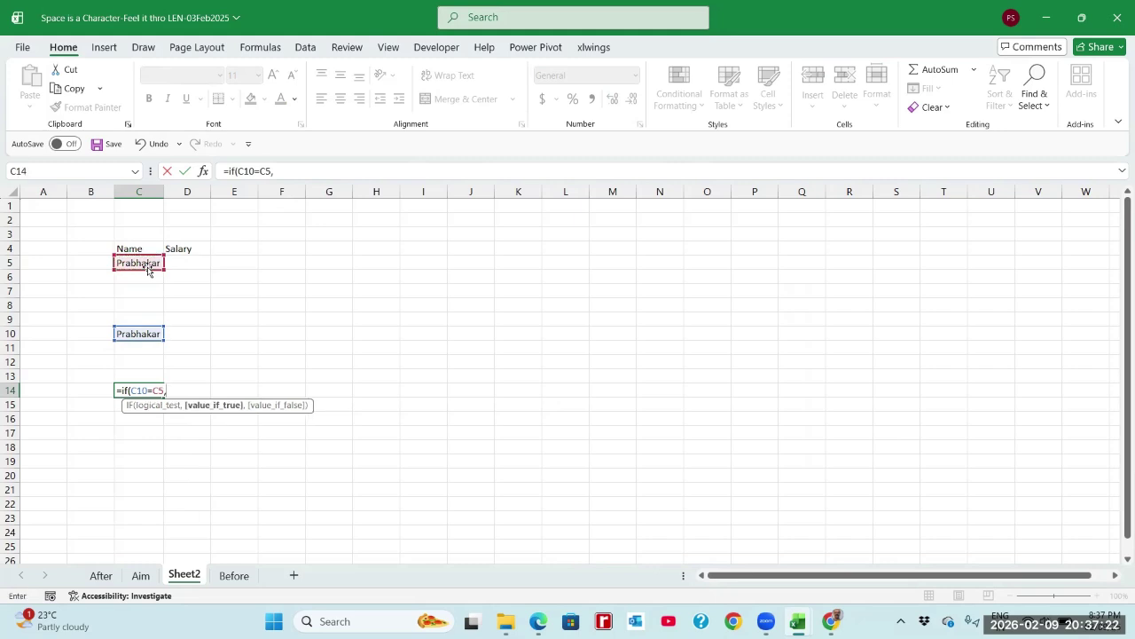
pyautogui.write('"True",')
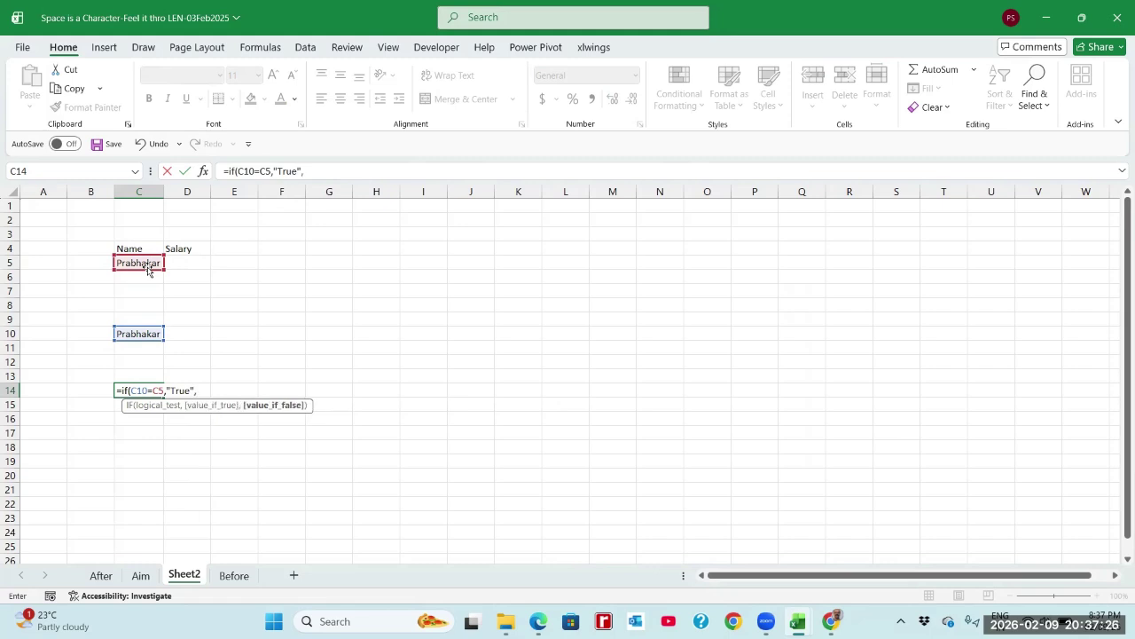
pyautogui.write('"False")')
pyautogui.press('Return')
pyautogui.press('Up')
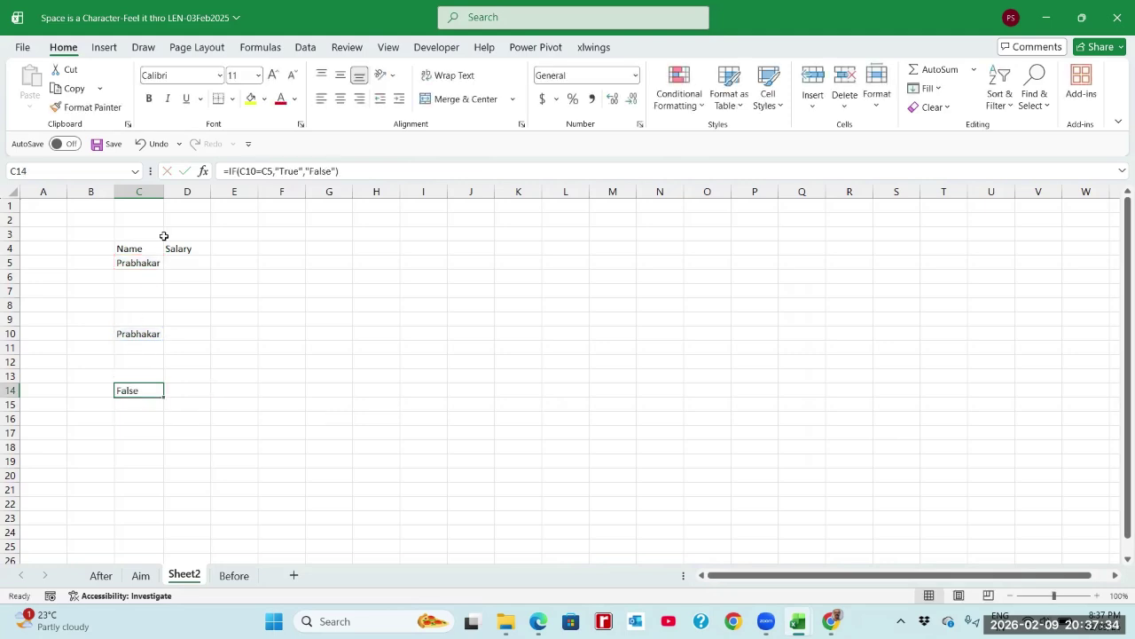
# Widen column C and inspect the entries in C5, C10 and C14
pyautogui.moveTo(163, 193); pyautogui.dragTo(189, 204)
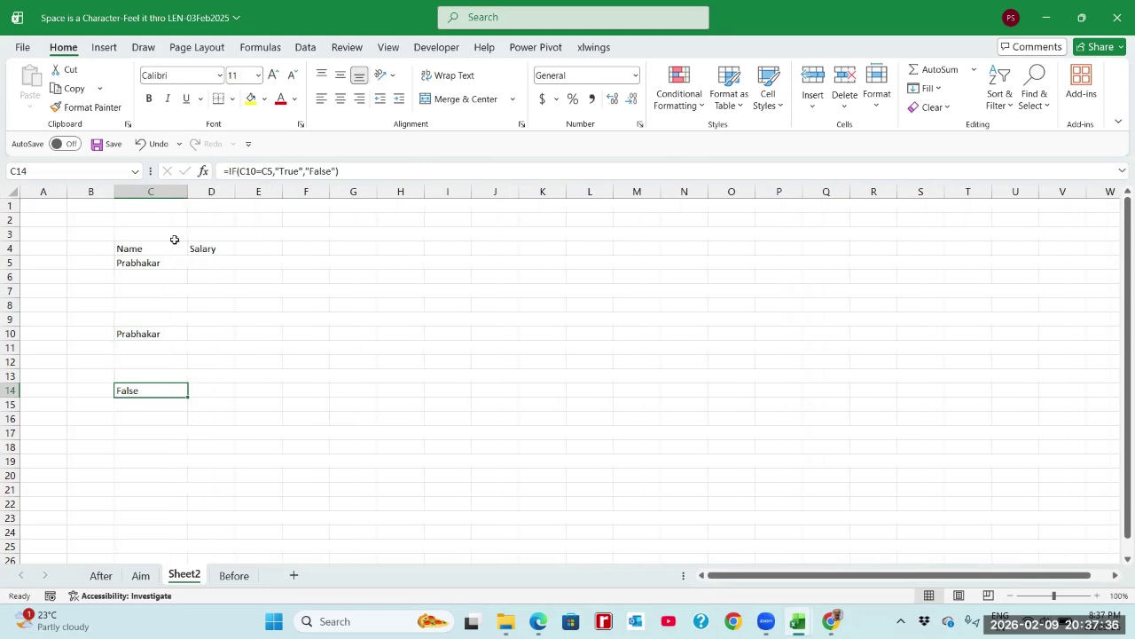
pyautogui.click(160, 263)
pyautogui.click(158, 334)
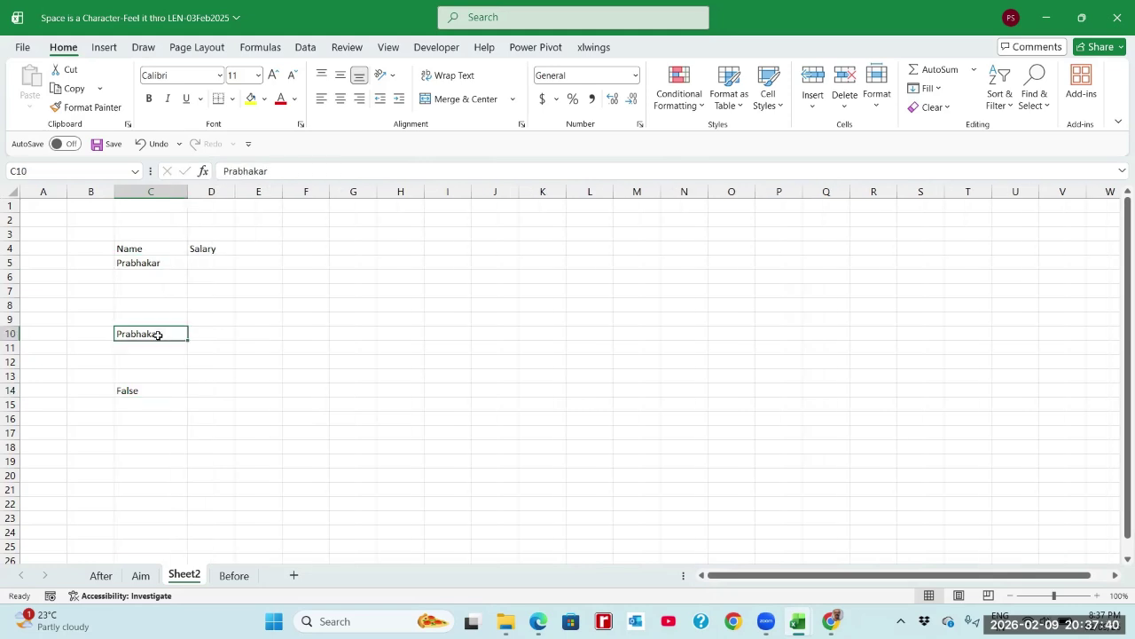
pyautogui.click(152, 392)
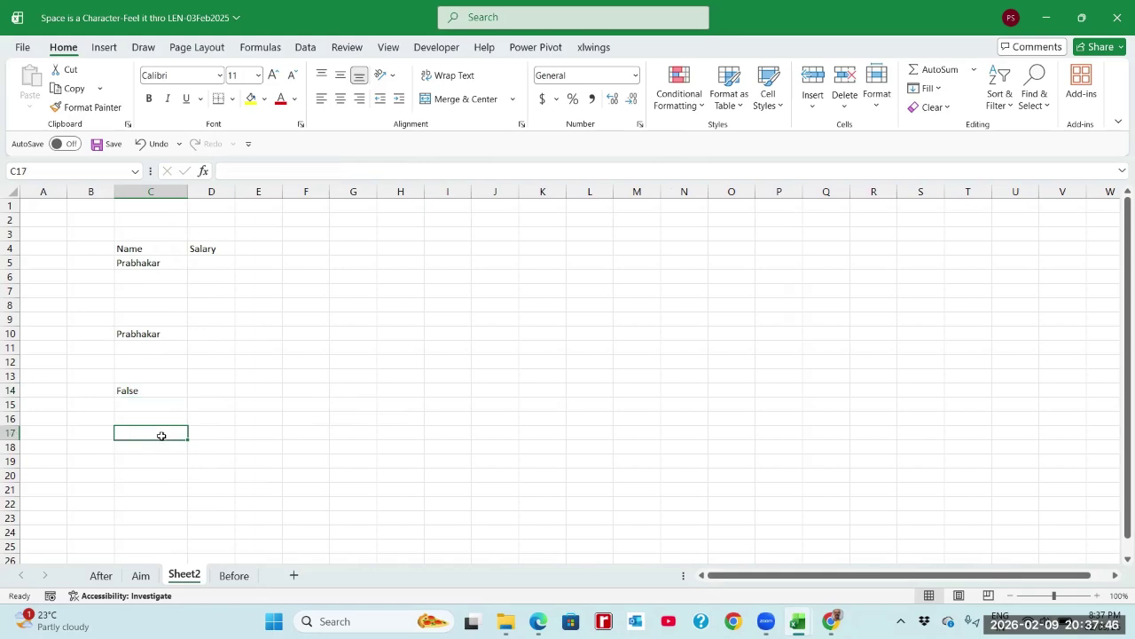
pyautogui.click(162, 435)
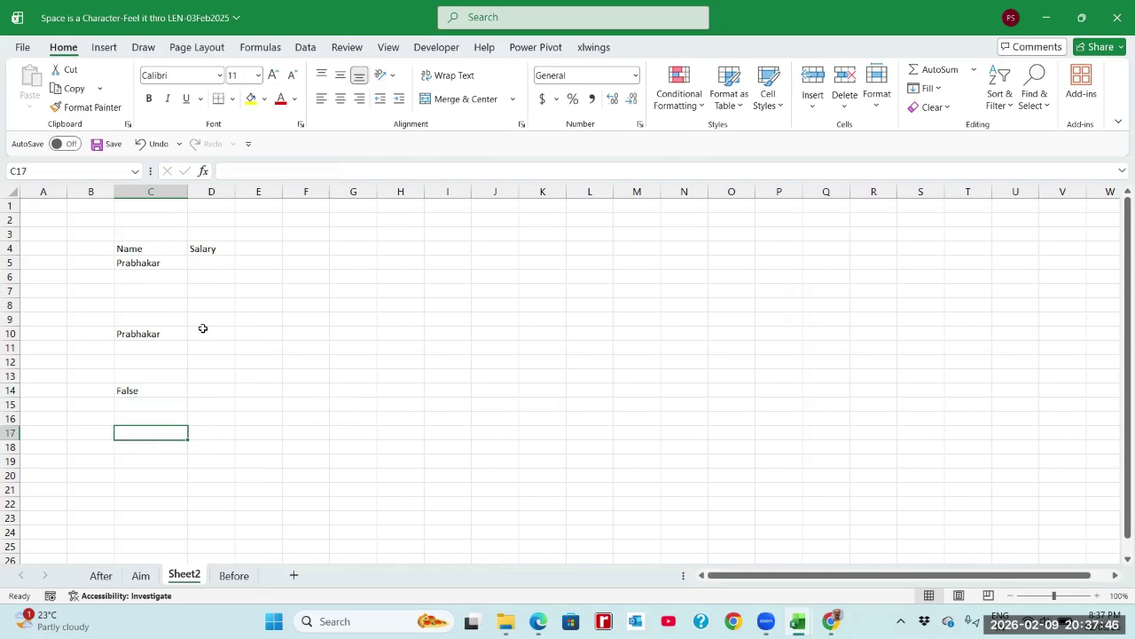
# Enter =LEN(C5) in B5 to count the characters of the first name
pyautogui.click(94, 264)
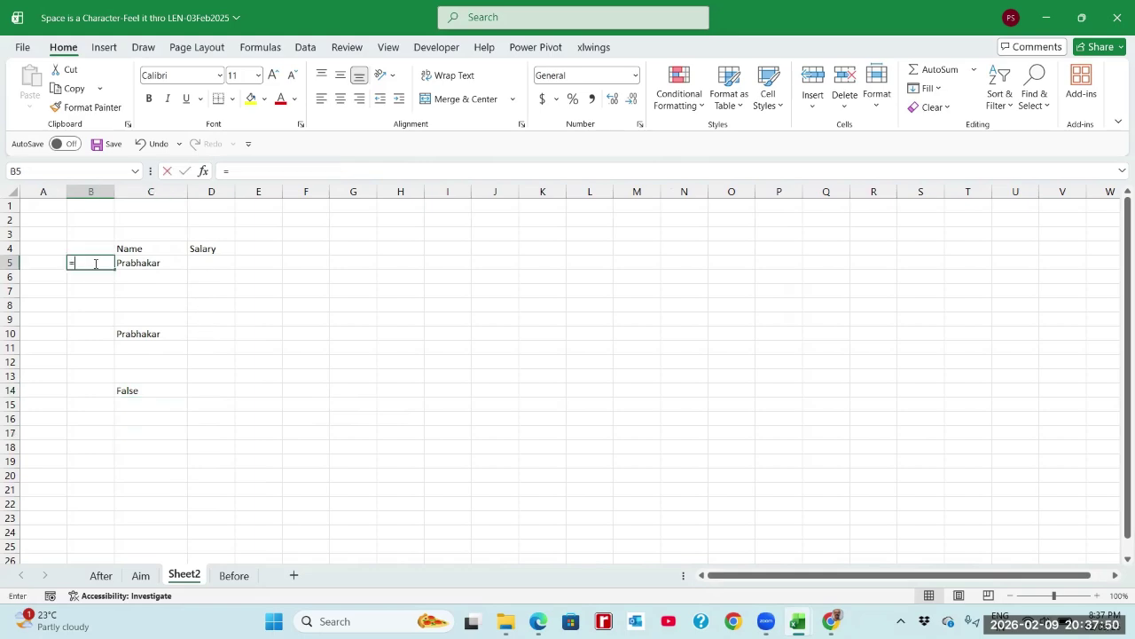
pyautogui.write('=len')
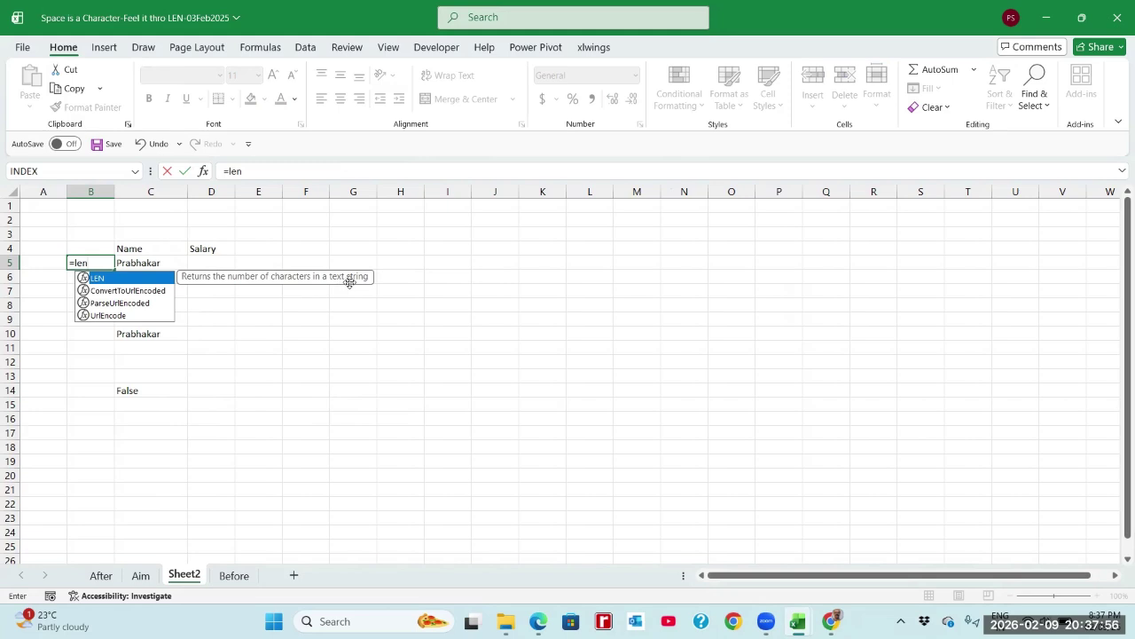
pyautogui.write('(')
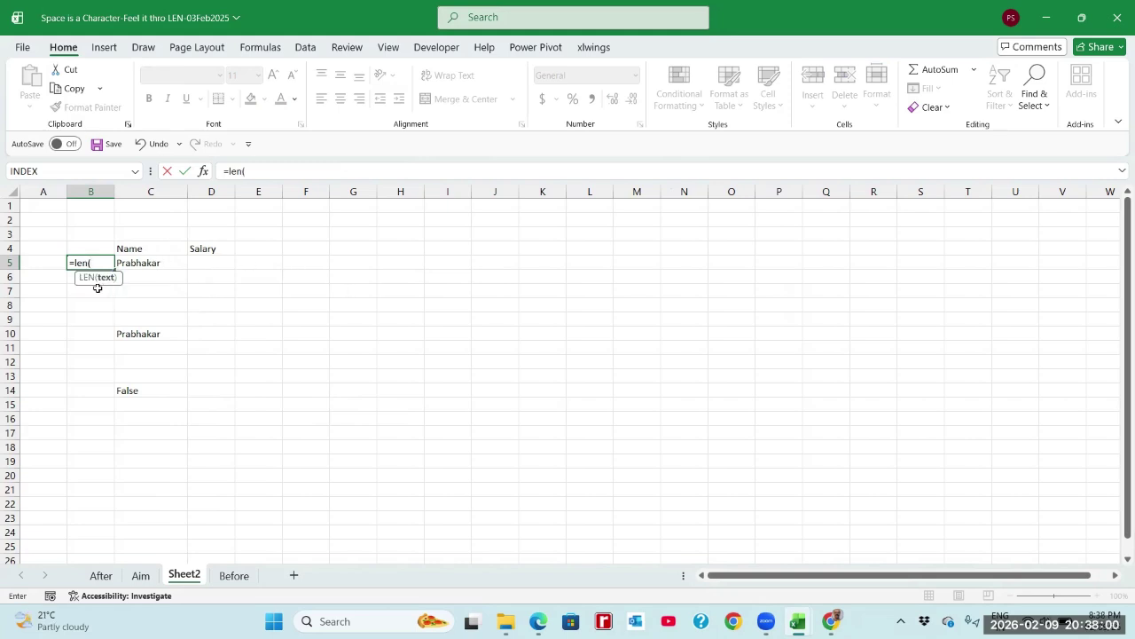
pyautogui.click(135, 261)
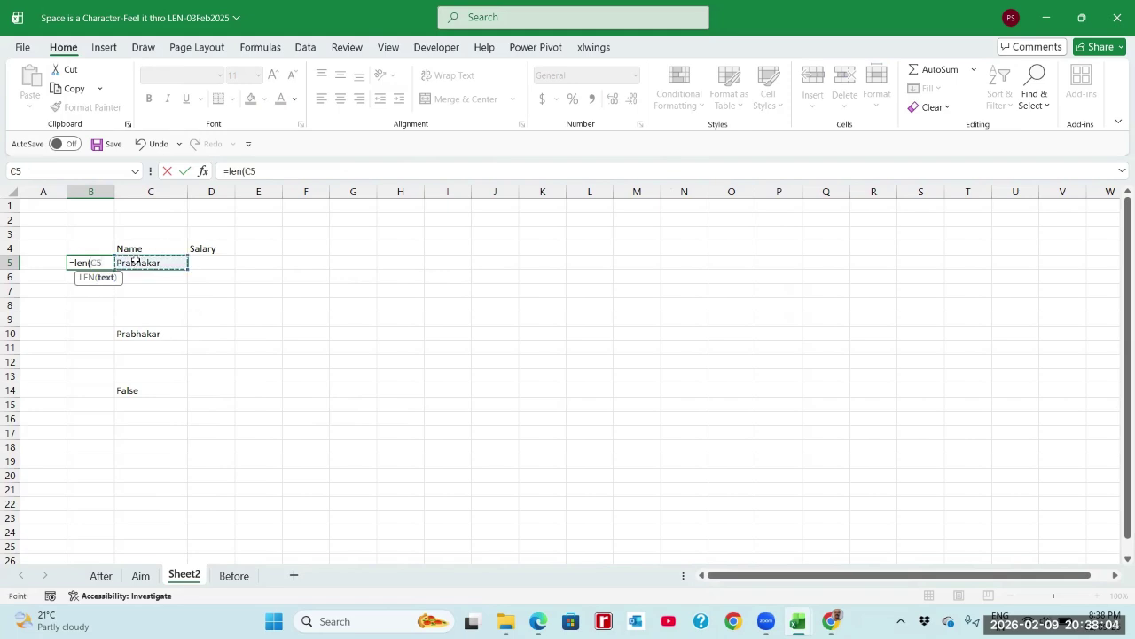
pyautogui.write(')')
pyautogui.press('Return')
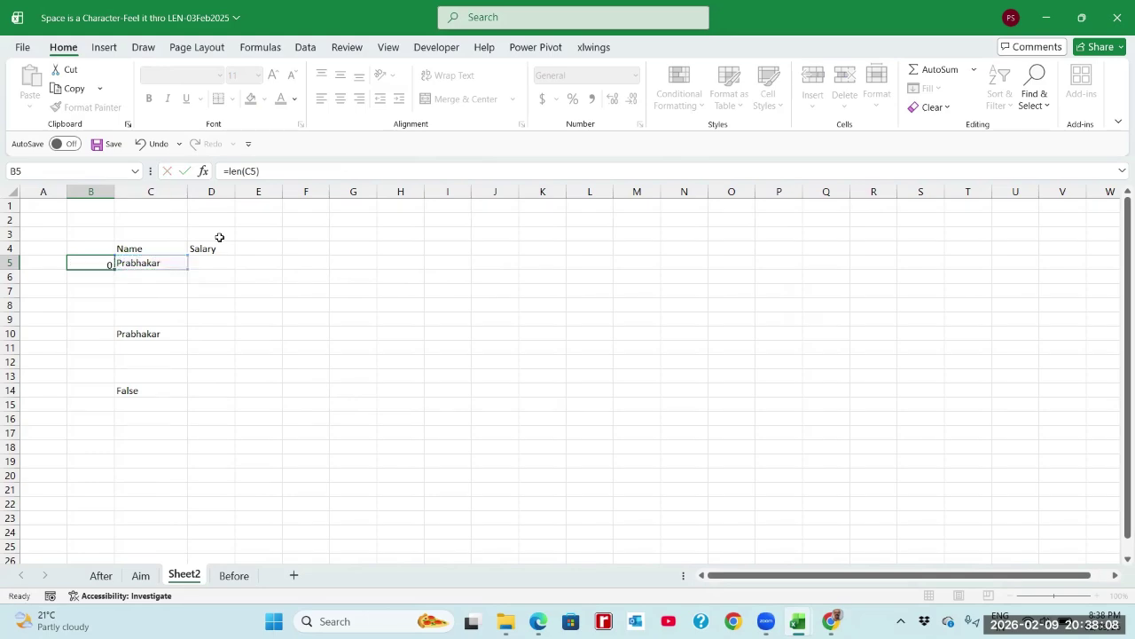
pyautogui.press('Up')
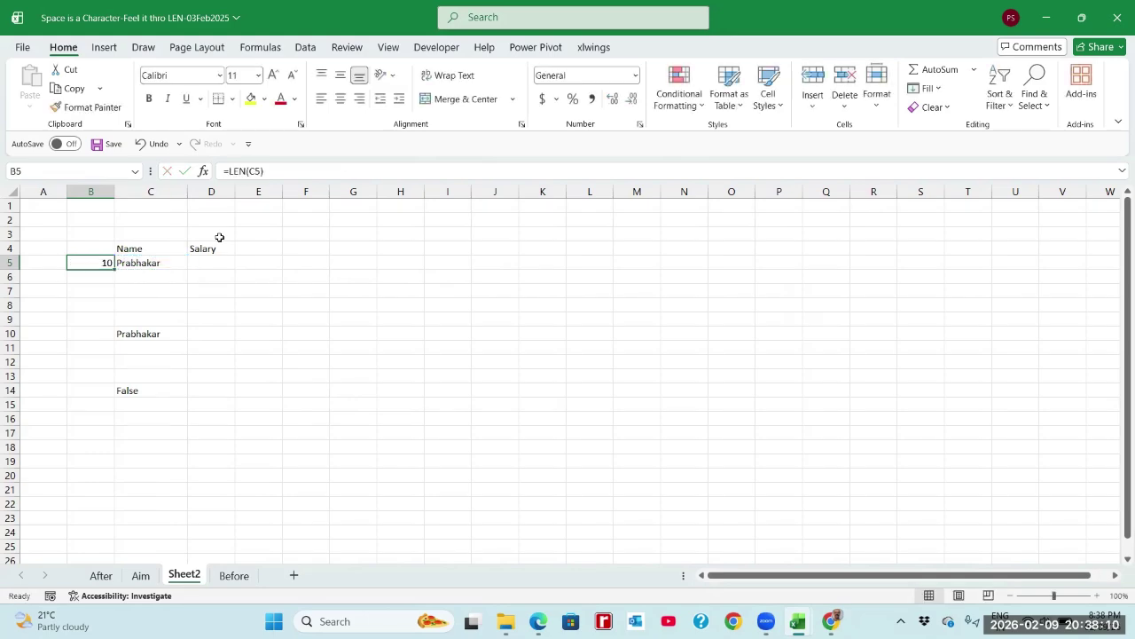
# Enter =LEN(C10) in B10 to count the characters of the copied name
pyautogui.click(105, 336)
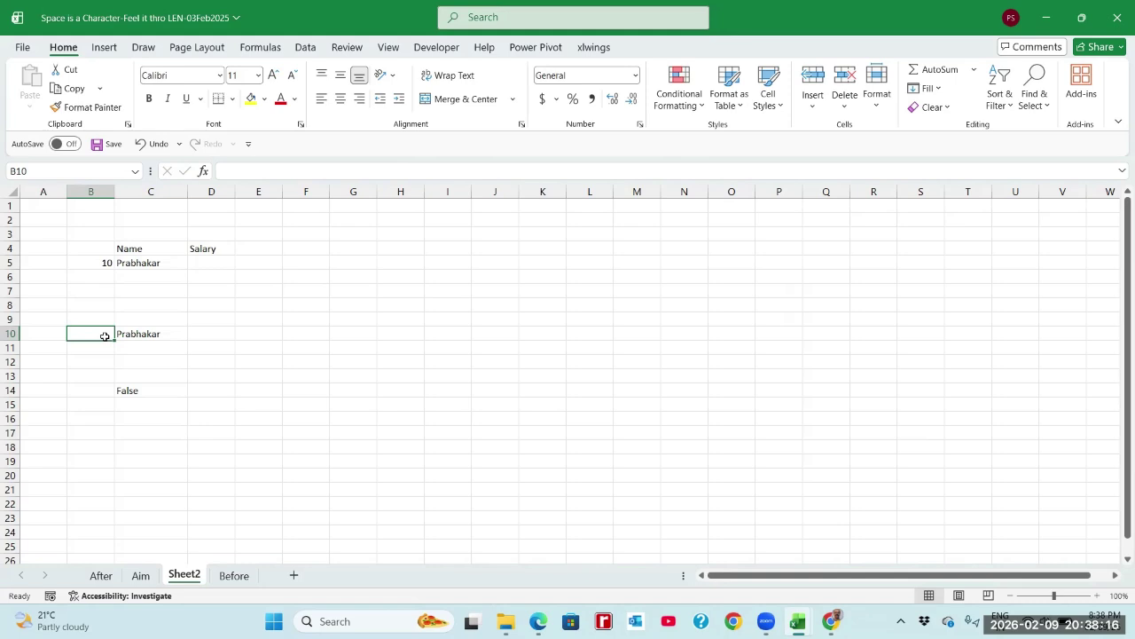
pyautogui.write('=')
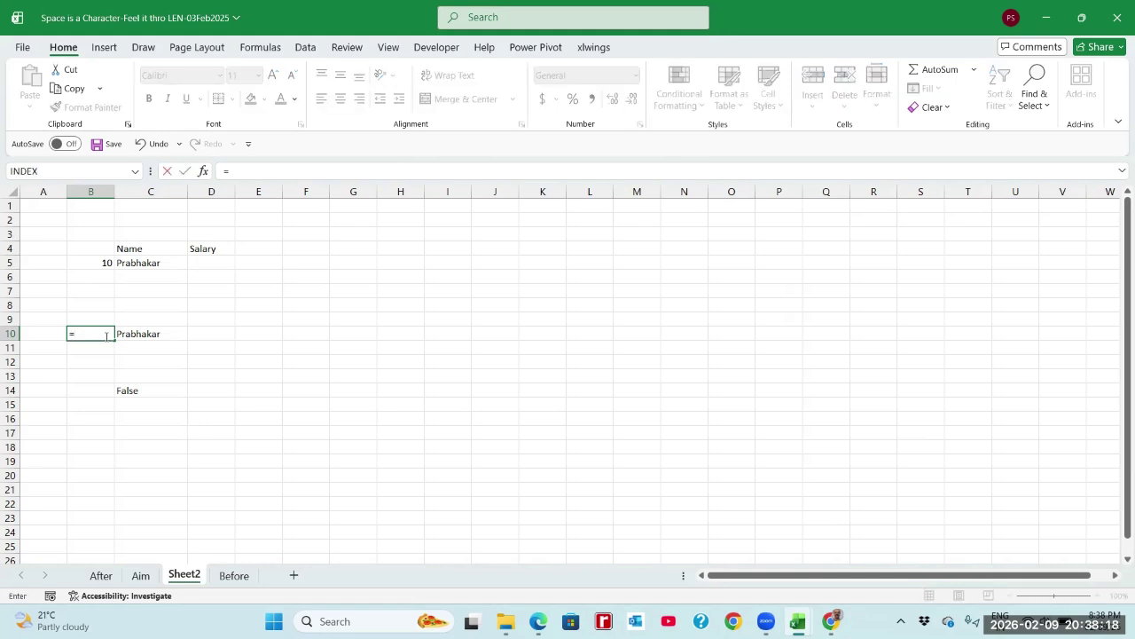
pyautogui.write('len')
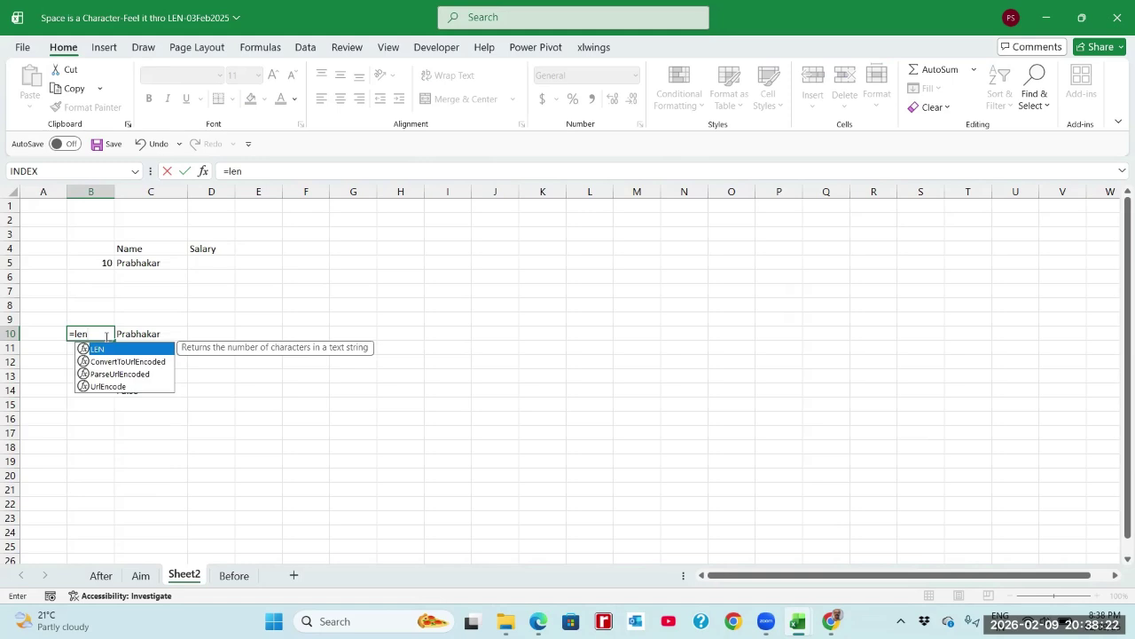
pyautogui.write('(')
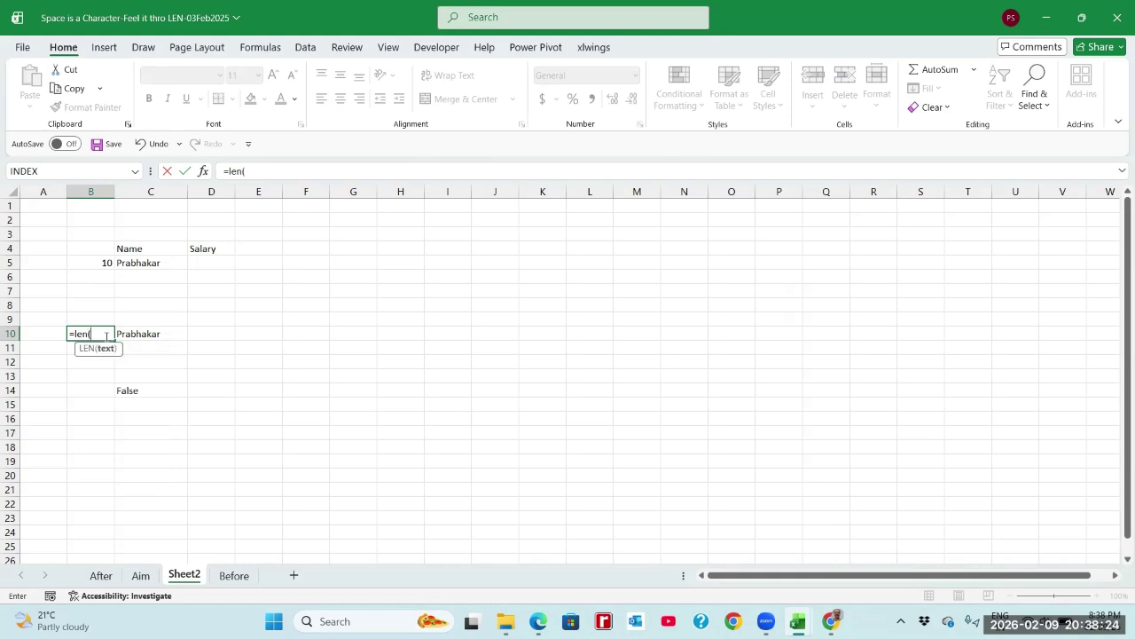
pyautogui.click(129, 334)
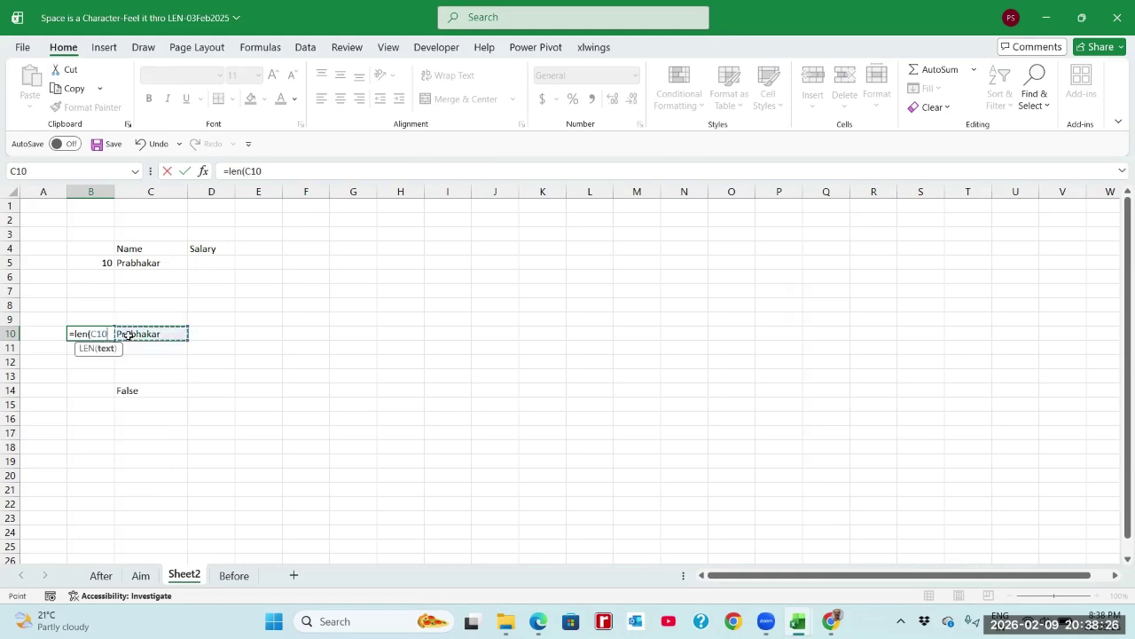
pyautogui.press('Return')
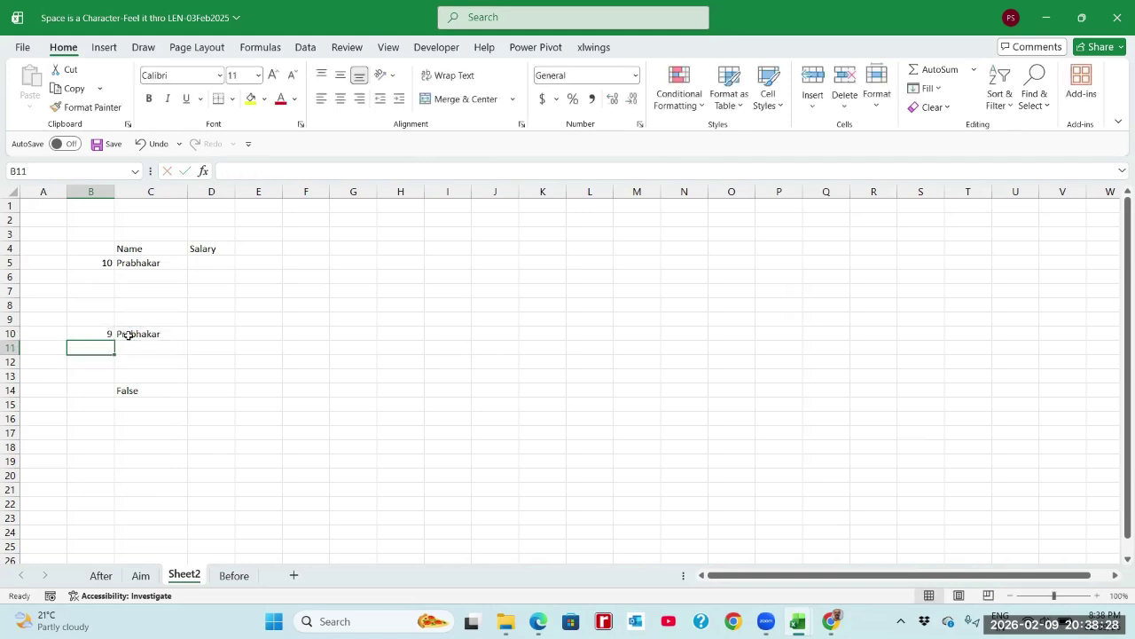
pyautogui.press('Up')
# Open the copied name in C10 for editing and check where its text ends
pyautogui.click(129, 335)
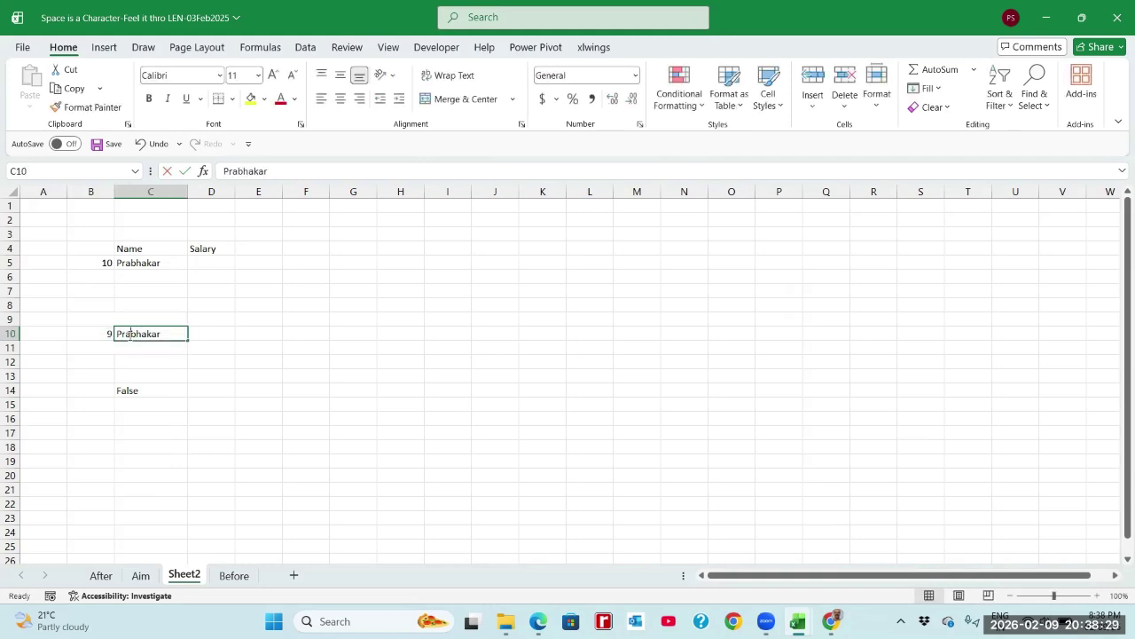
pyautogui.click(205, 331)
pyautogui.click(172, 333)
# Add one more trailing space to the name in C5 and check the LEN formula in B5
pyautogui.click(163, 263)
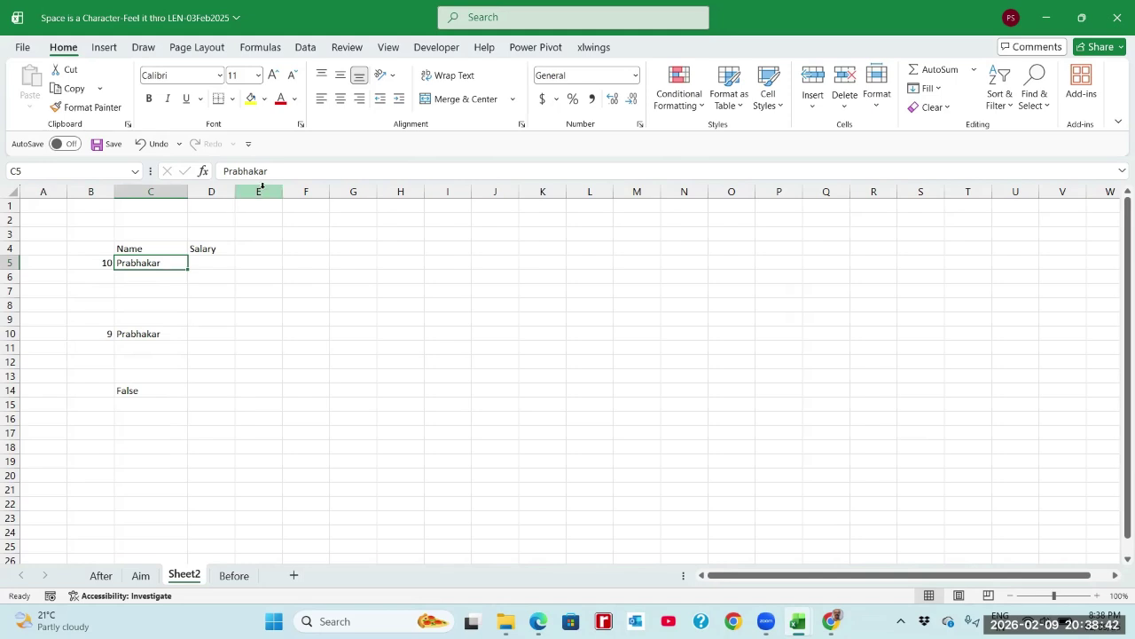
pyautogui.click(281, 171)
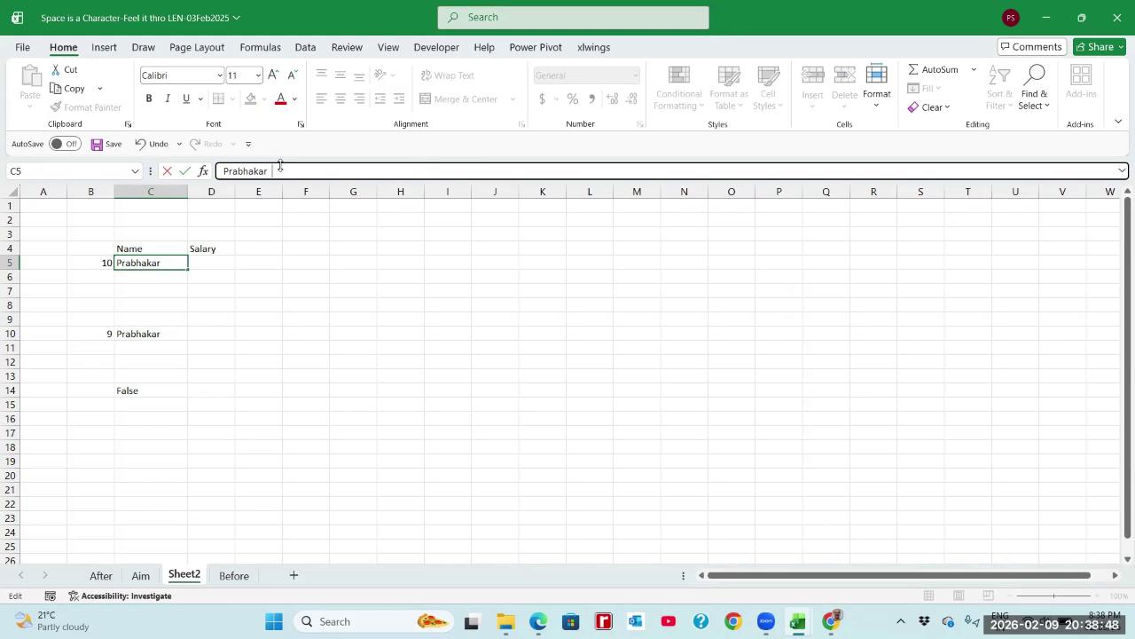
pyautogui.press('Return')
pyautogui.click(100, 258)
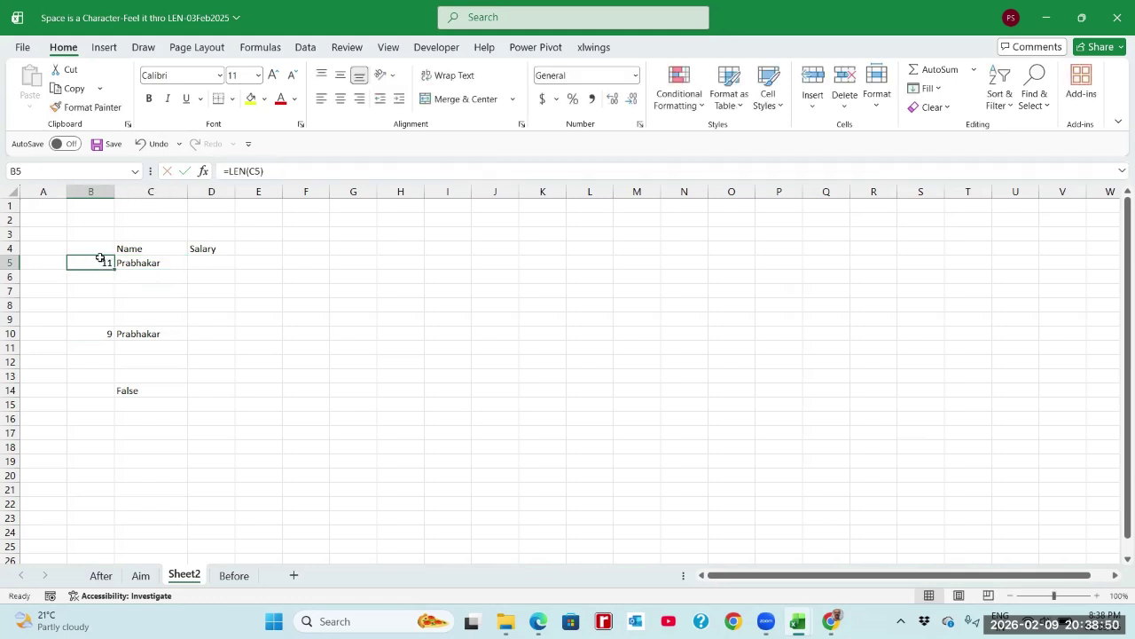
pyautogui.click(136, 263)
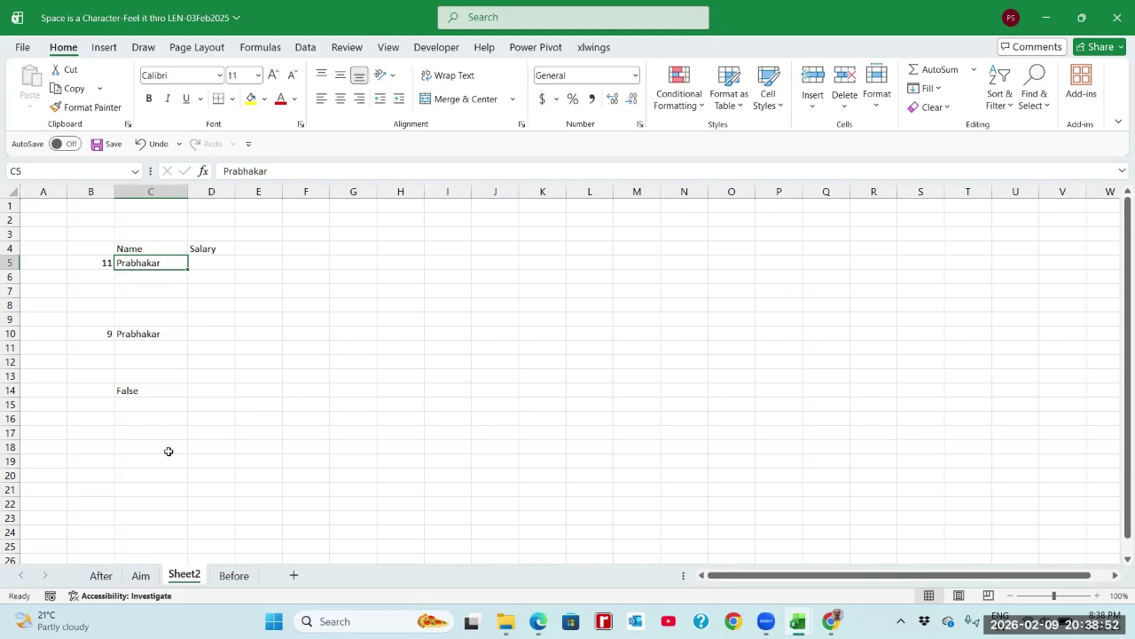
# Review the Aim sheet's notes on space being a character, LEN counting spaces and VLOOKUP errors
pyautogui.click(234, 575)
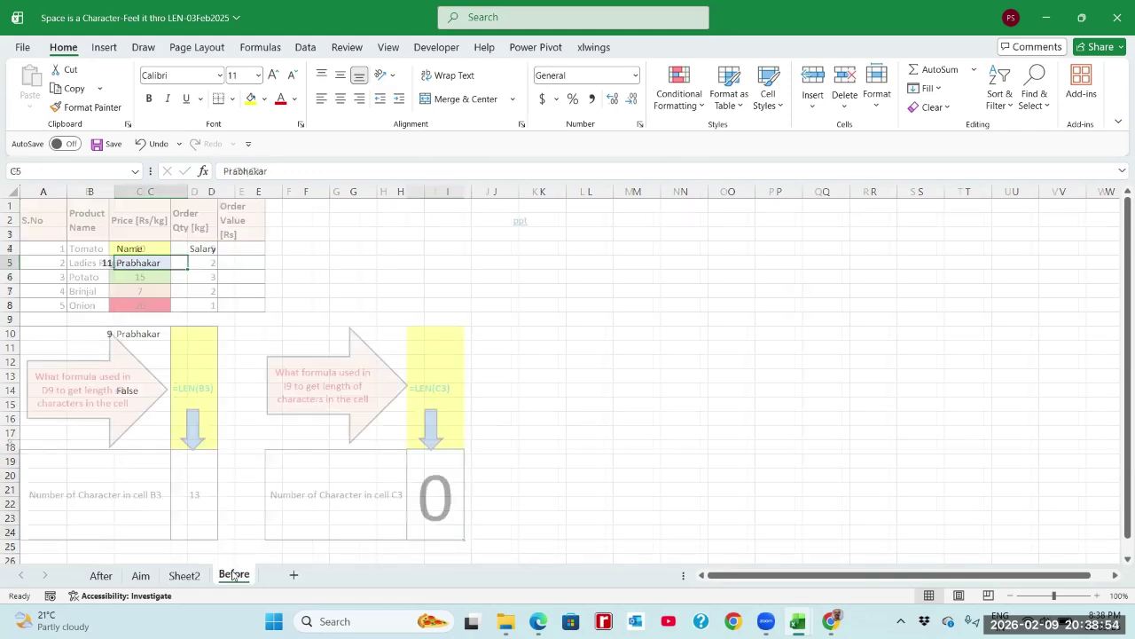
pyautogui.click(140, 575)
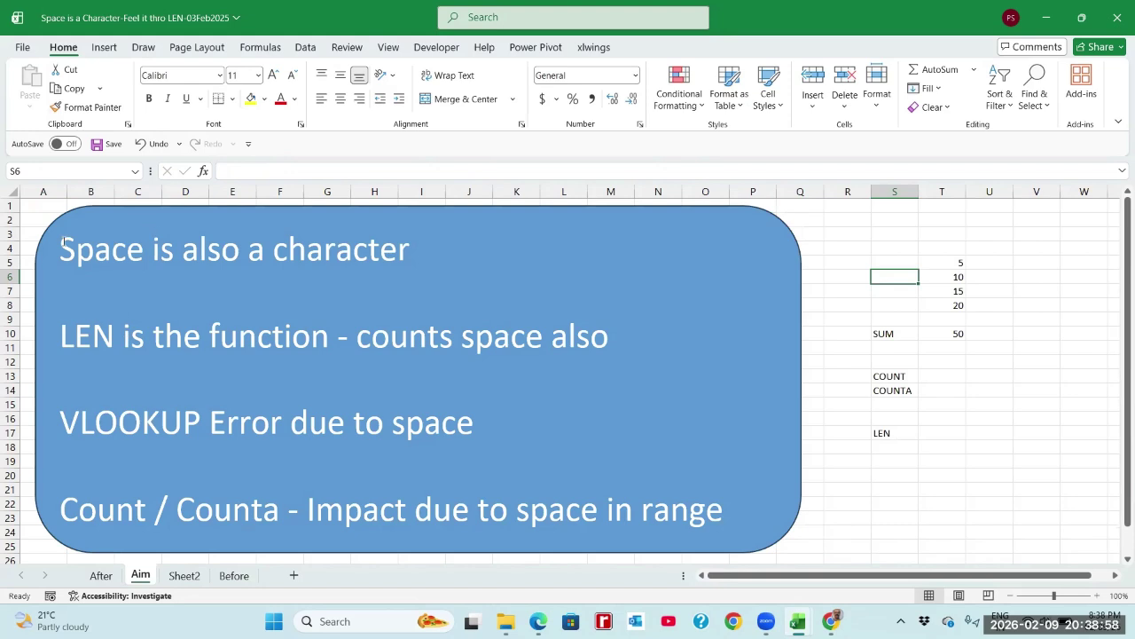
pyautogui.moveTo(62, 241); pyautogui.dragTo(415, 256)
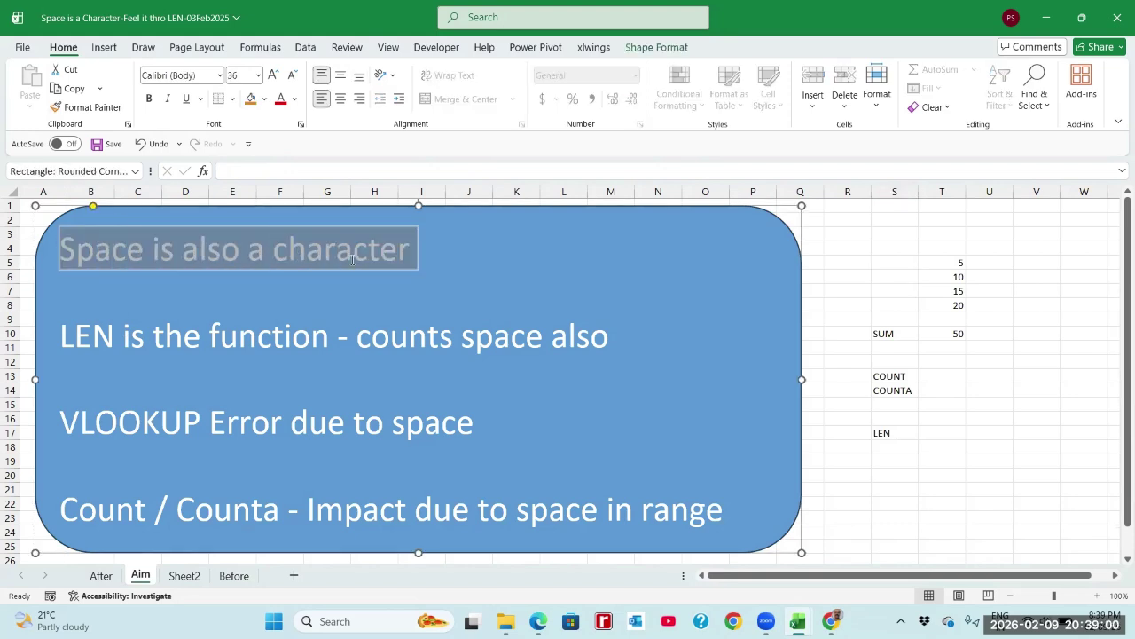
pyautogui.click(185, 349)
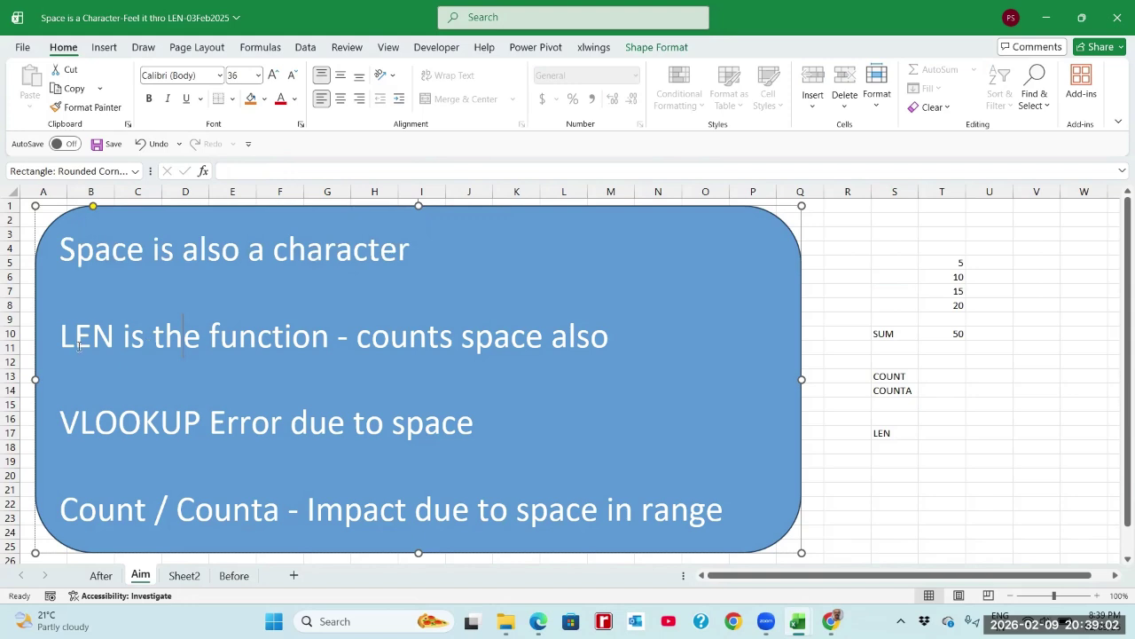
pyautogui.moveTo(63, 337); pyautogui.dragTo(579, 335)
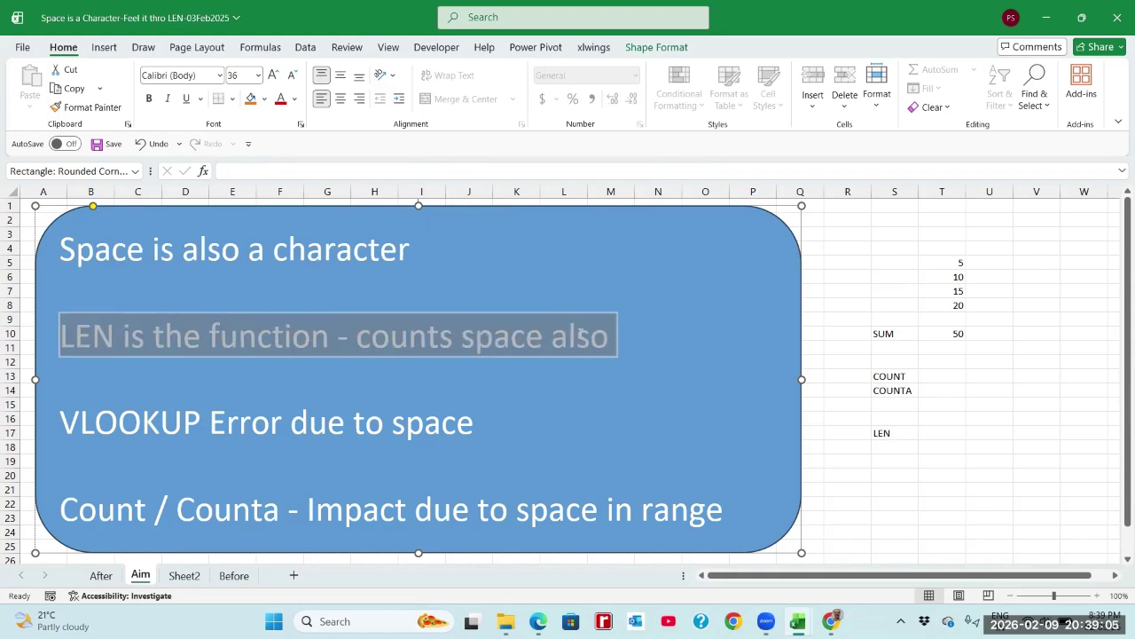
pyautogui.click(227, 450)
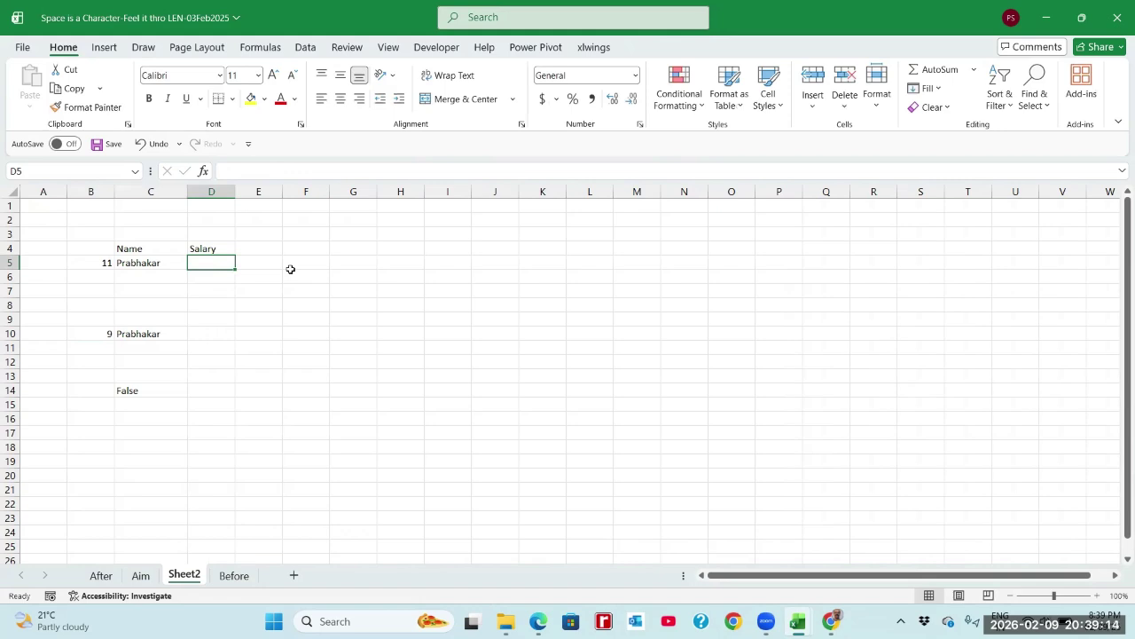
# On Sheet2, enter a salary of 90000 in D5 for the first name
pyautogui.write('7500')
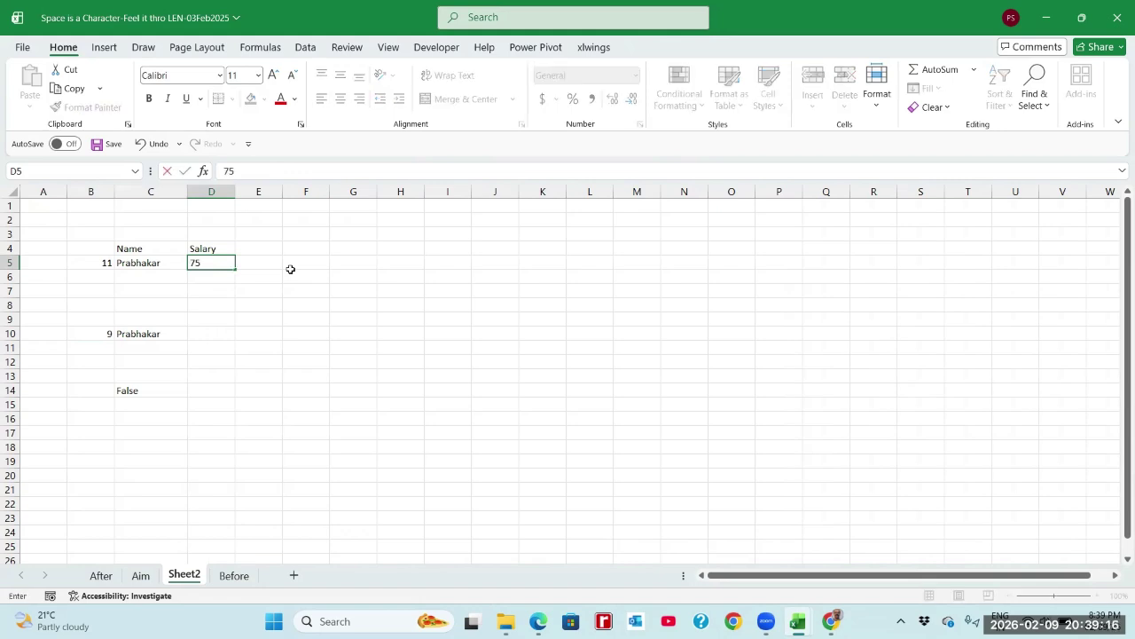
pyautogui.press('BackSpace')
pyautogui.press('BackSpace')
pyautogui.press('BackSpace')
pyautogui.write('90000')
pyautogui.press('Return')
pyautogui.press('Up')
pyautogui.press('Down')
pyautogui.press('Down')
pyautogui.press('Down')
pyautogui.press('Down')
pyautogui.press('Down')
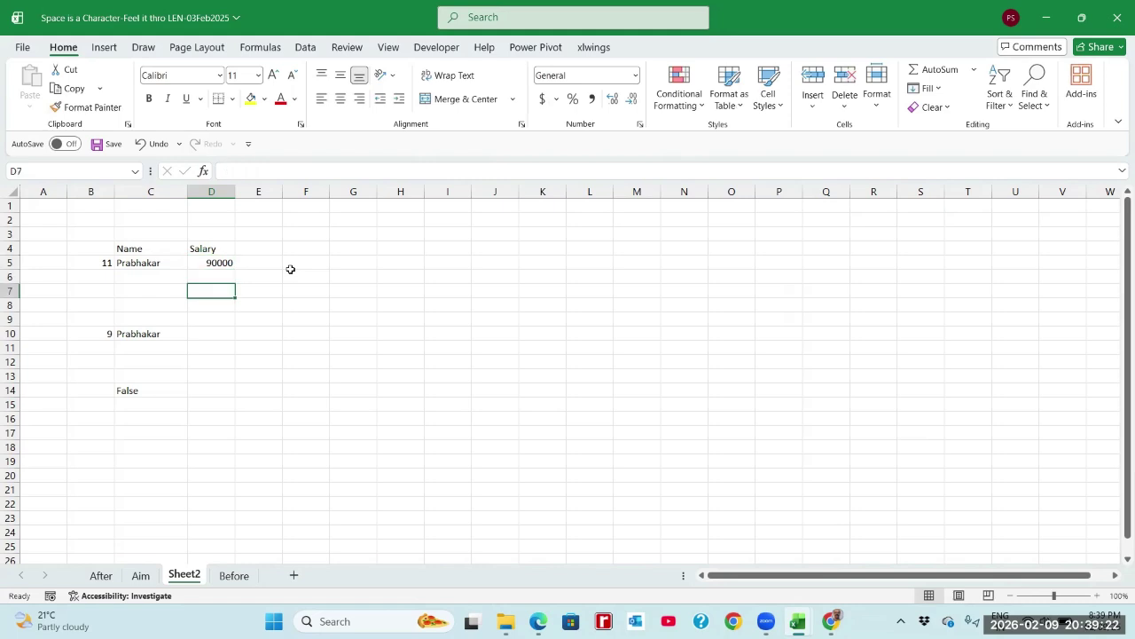
pyautogui.press('Up')
pyautogui.press('Up')
pyautogui.press('Up')
pyautogui.press('Up')
pyautogui.press('Up')
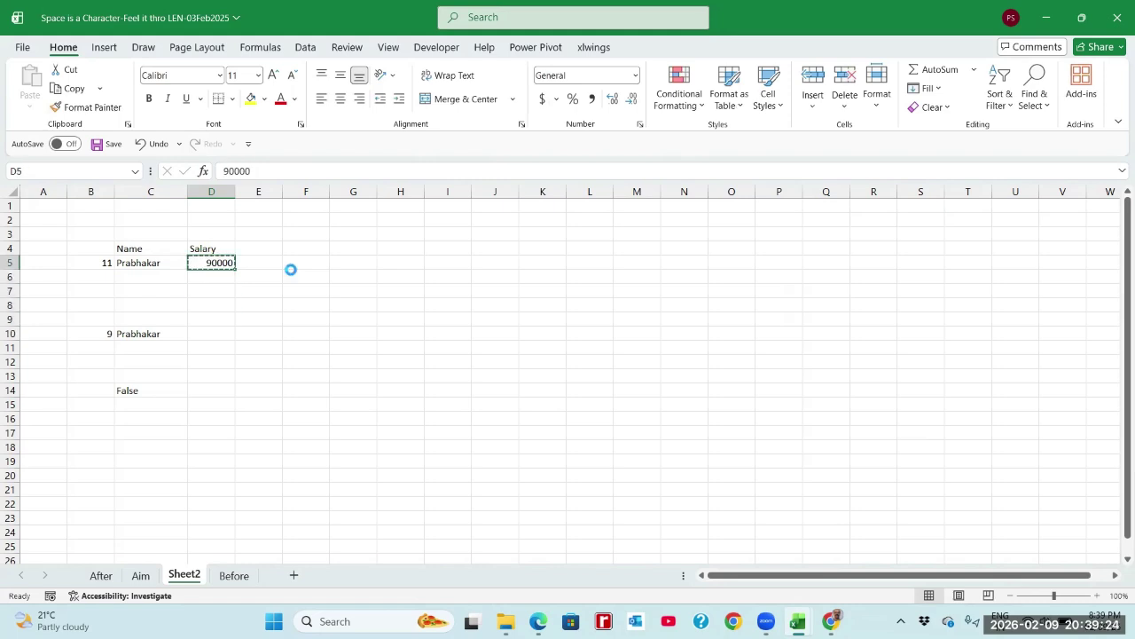
pyautogui.hotkey('ctrl', 'c')
pyautogui.press('Down')
pyautogui.press('Down')
pyautogui.press('Down')
pyautogui.press('Down')
pyautogui.press('Down')
pyautogui.press('Return')
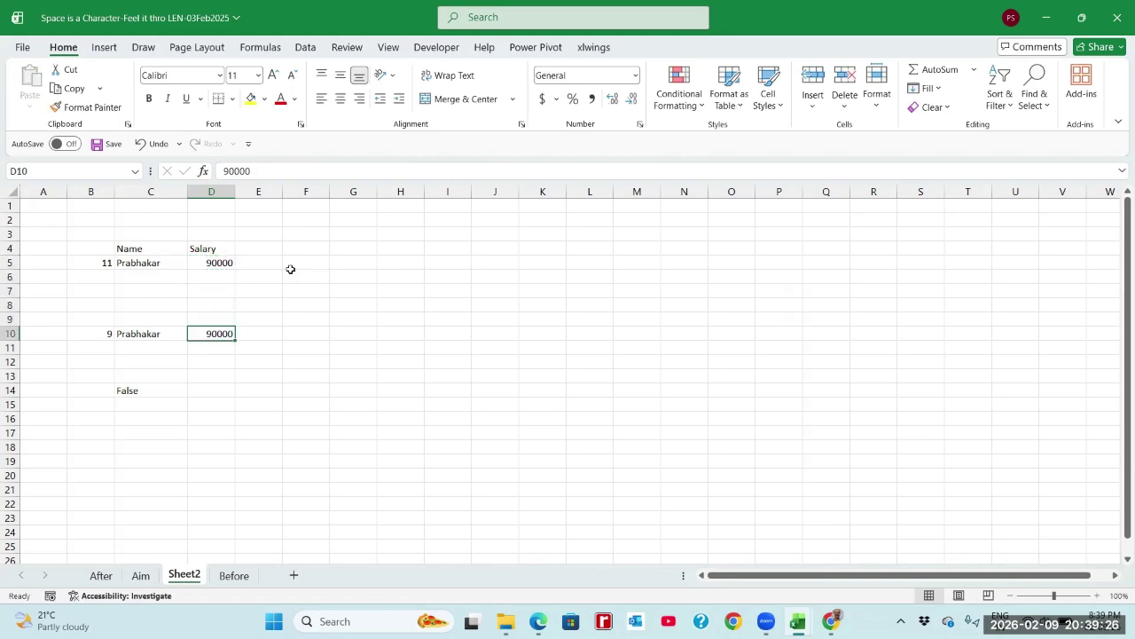
pyautogui.press('Delete')
# Add a second employee's name in C6 with a salary of 70000 in D6
pyautogui.click(215, 259)
pyautogui.click(153, 249)
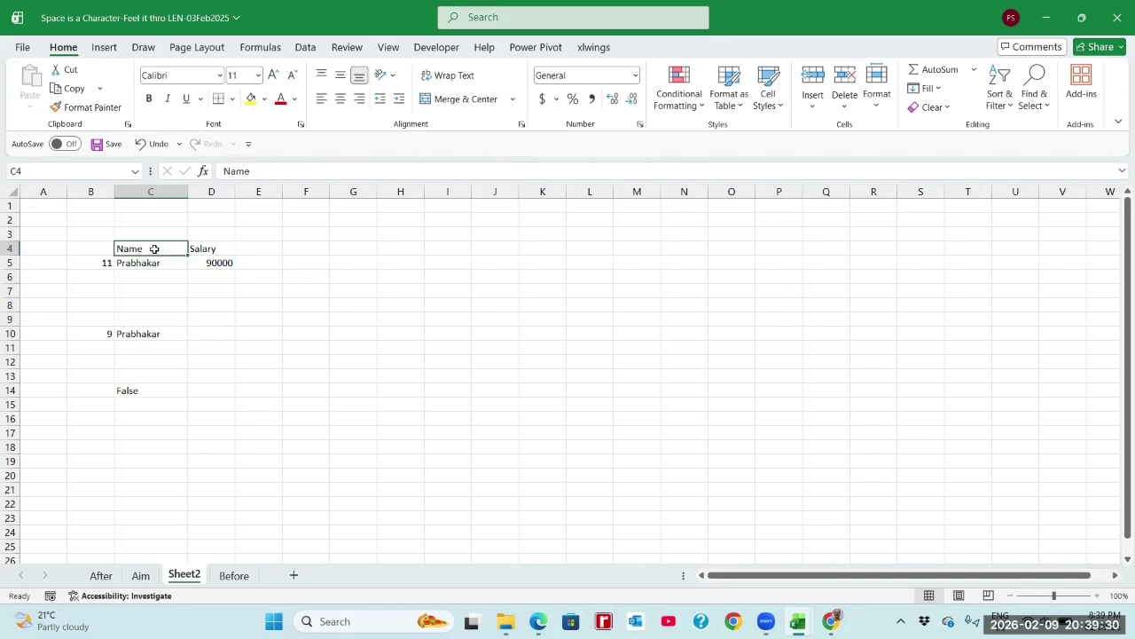
pyautogui.press('Down')
pyautogui.press('Down')
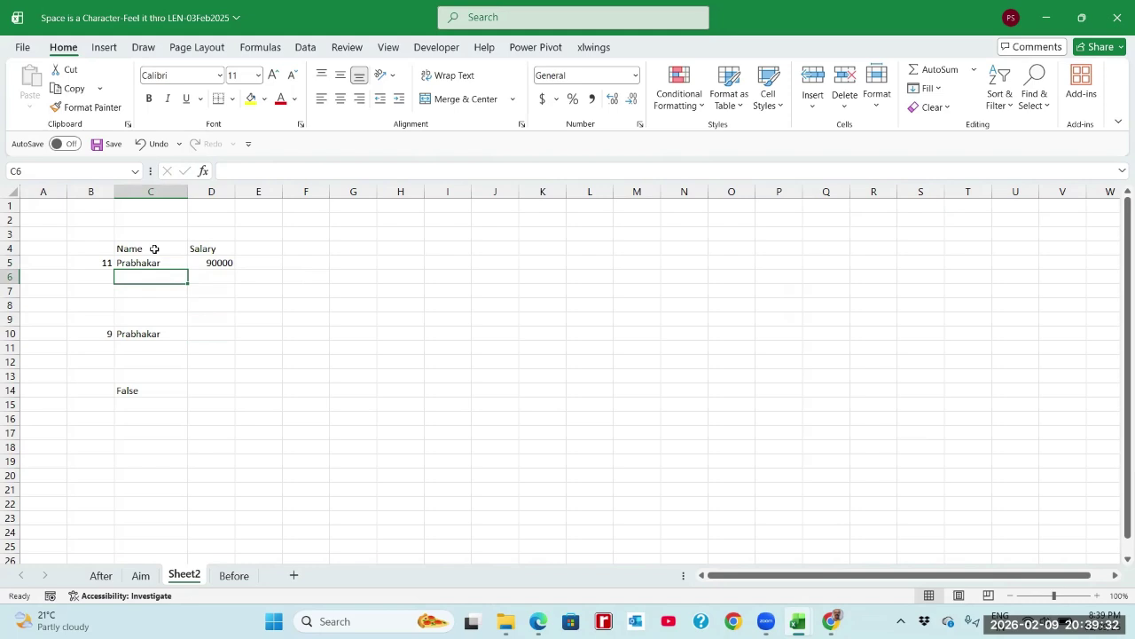
pyautogui.write('Ramesh')
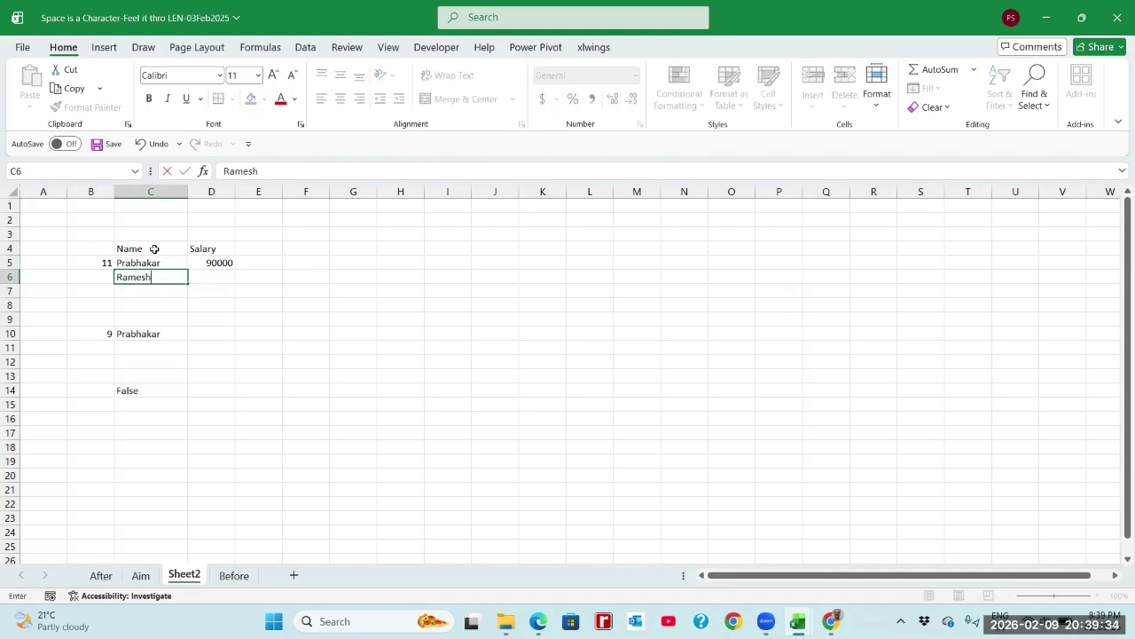
pyautogui.press('Tab')
pyautogui.write('70000')
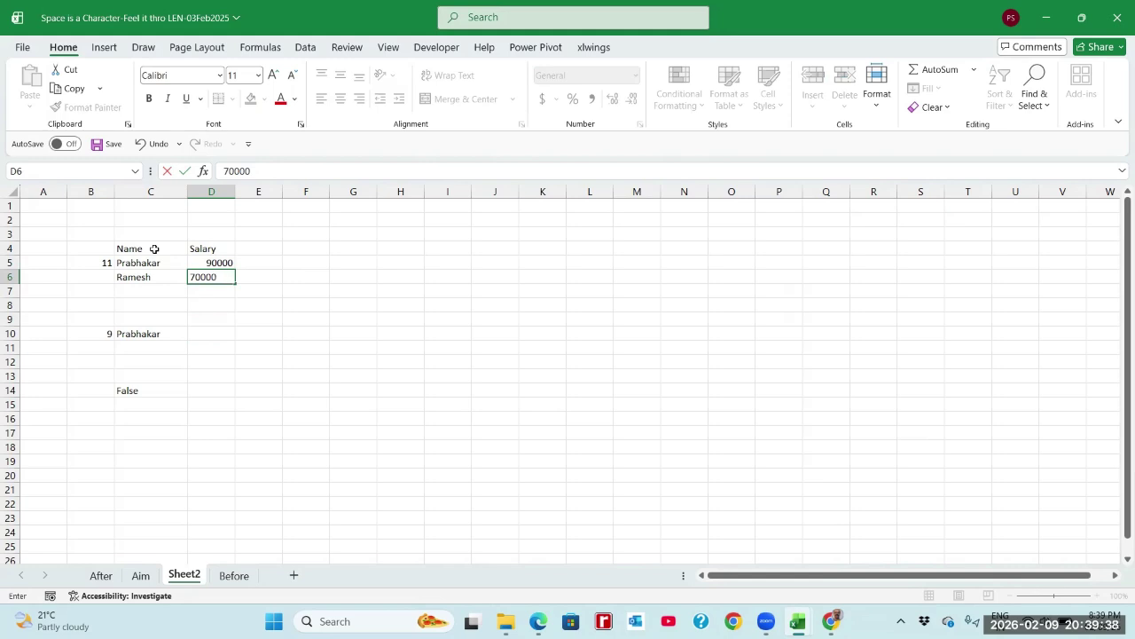
pyautogui.press('Return')
# Add a third employee's name in C7 with a salary of 18000 in D7
pyautogui.press('Left')
pyautogui.write('V')
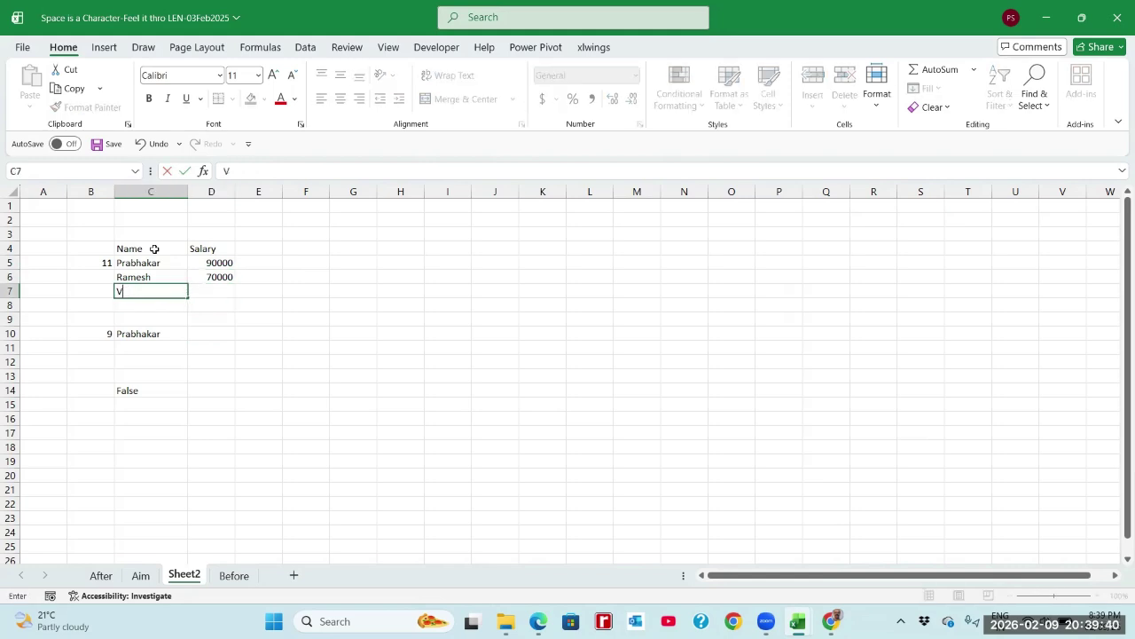
pyautogui.write('inayak')
pyautogui.press('Tab')
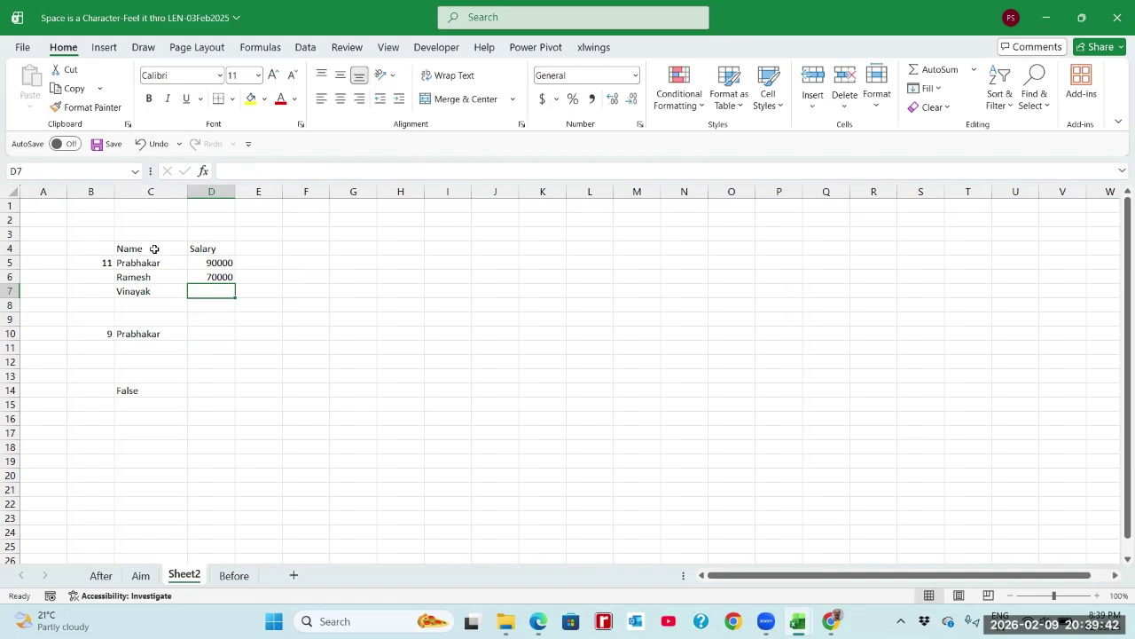
pyautogui.write('18000')
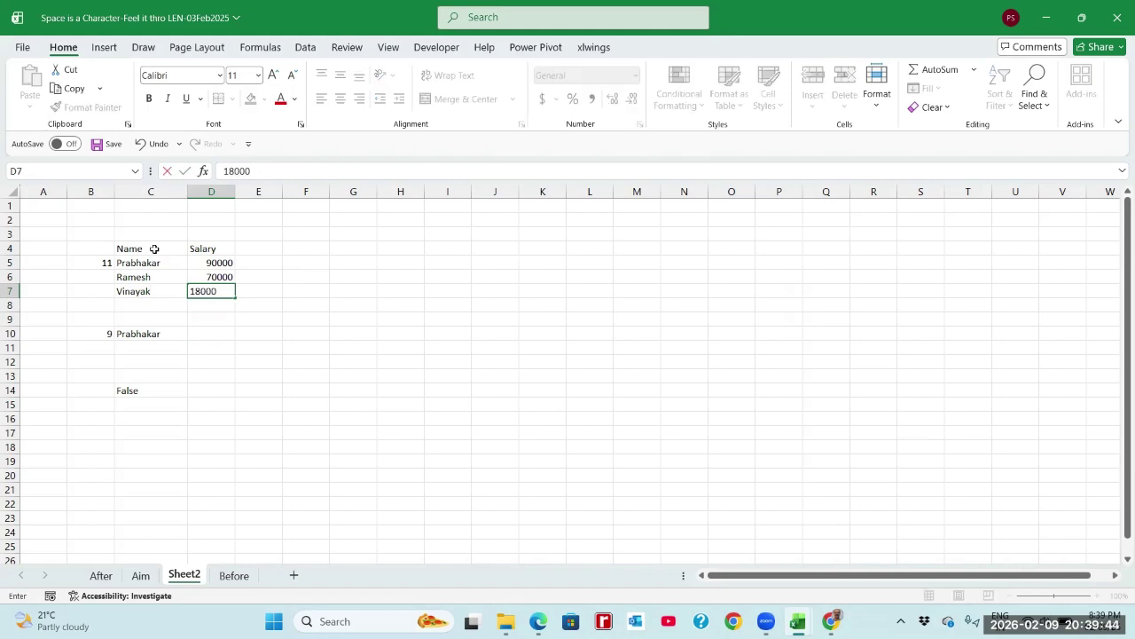
pyautogui.write('0')
pyautogui.press('BackSpace')
pyautogui.press('Return')
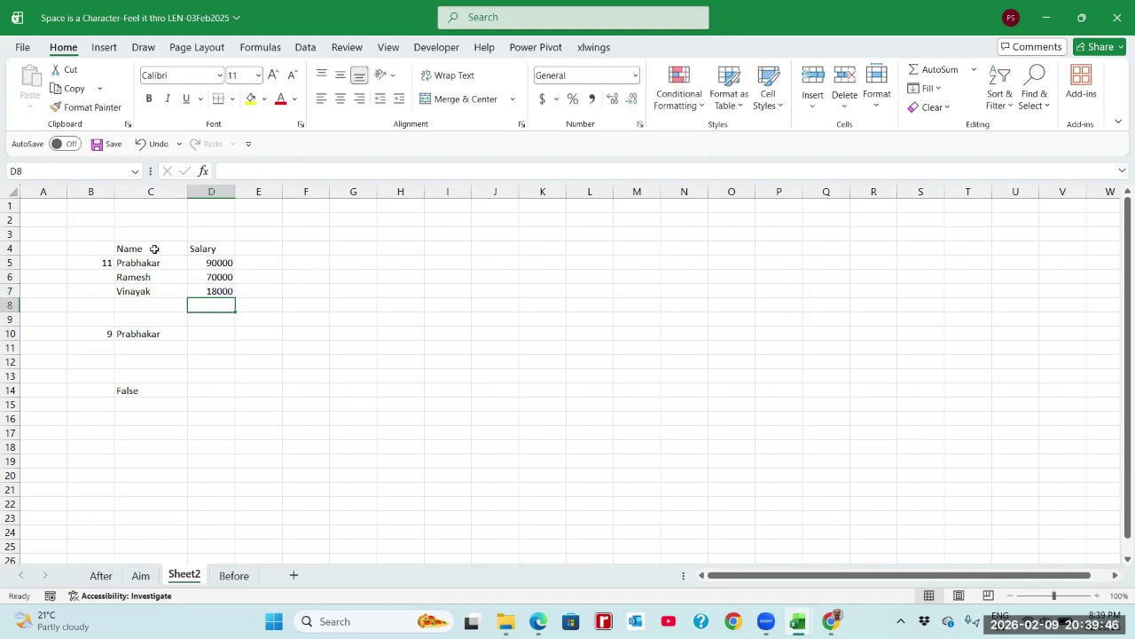
# Enter the heading "VLOOKUP Area" in J4
pyautogui.click(487, 248)
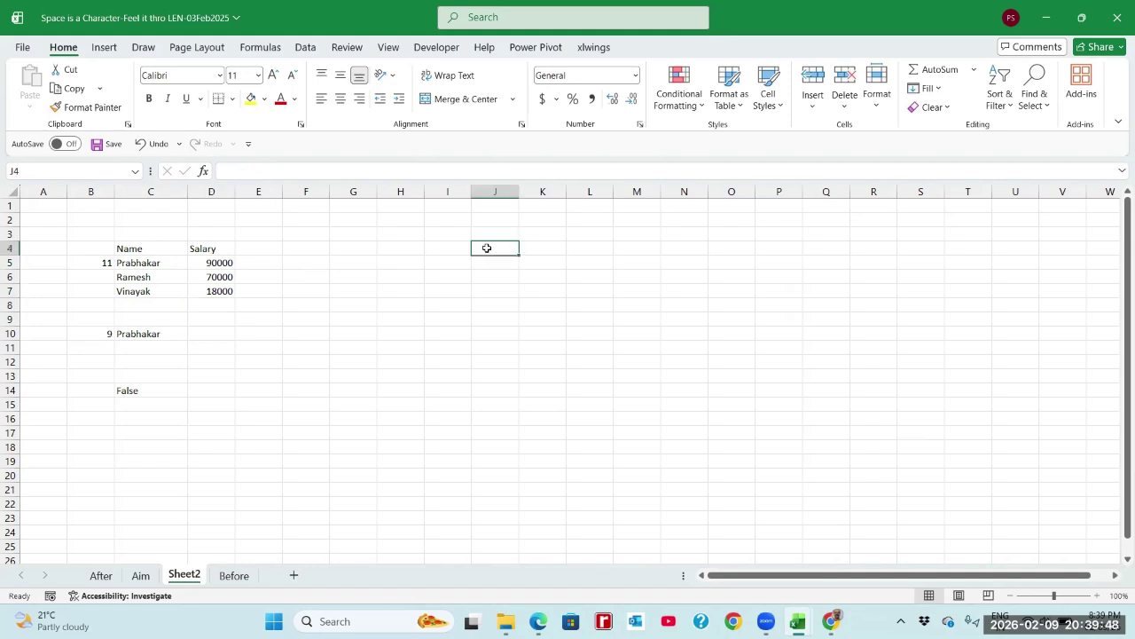
pyautogui.write('V')
pyautogui.write('KU')
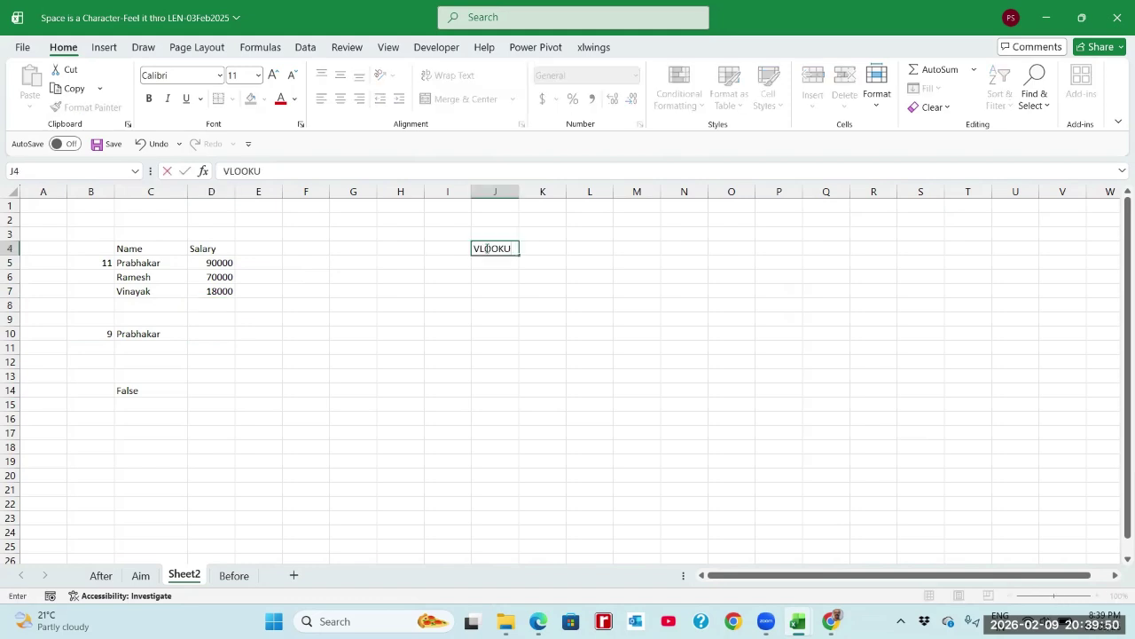
pyautogui.write('P Area')
pyautogui.press('Return')
# Enter the column headers Name in J6 and Salary in K6 for the lookup table
pyautogui.press('Return')
pyautogui.press('Return')
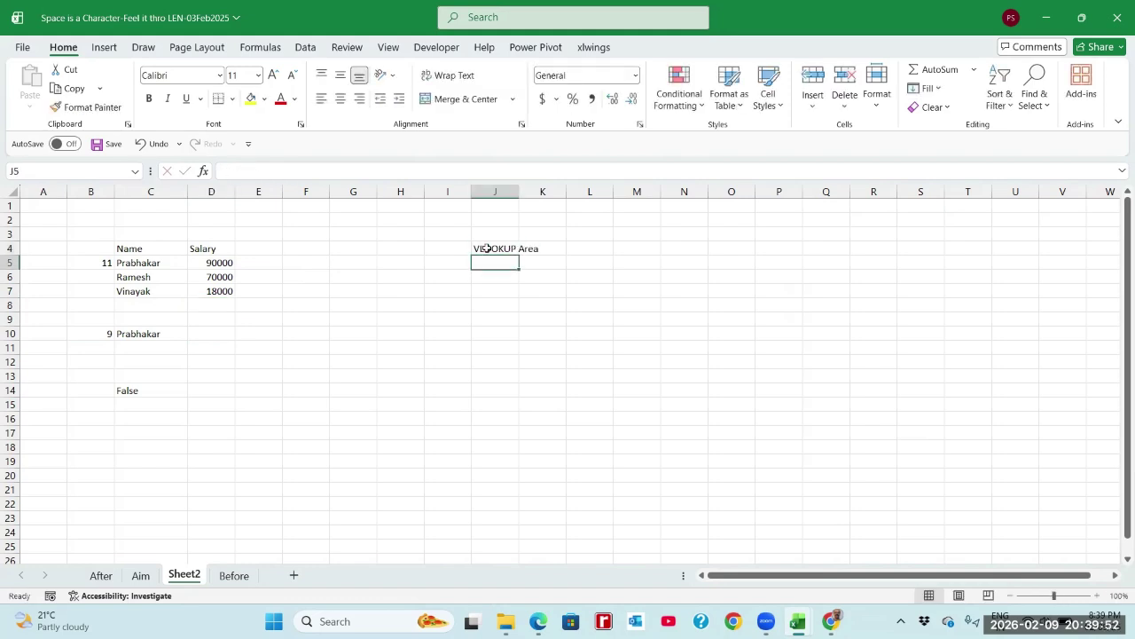
pyautogui.press('Up')
pyautogui.write('Name')
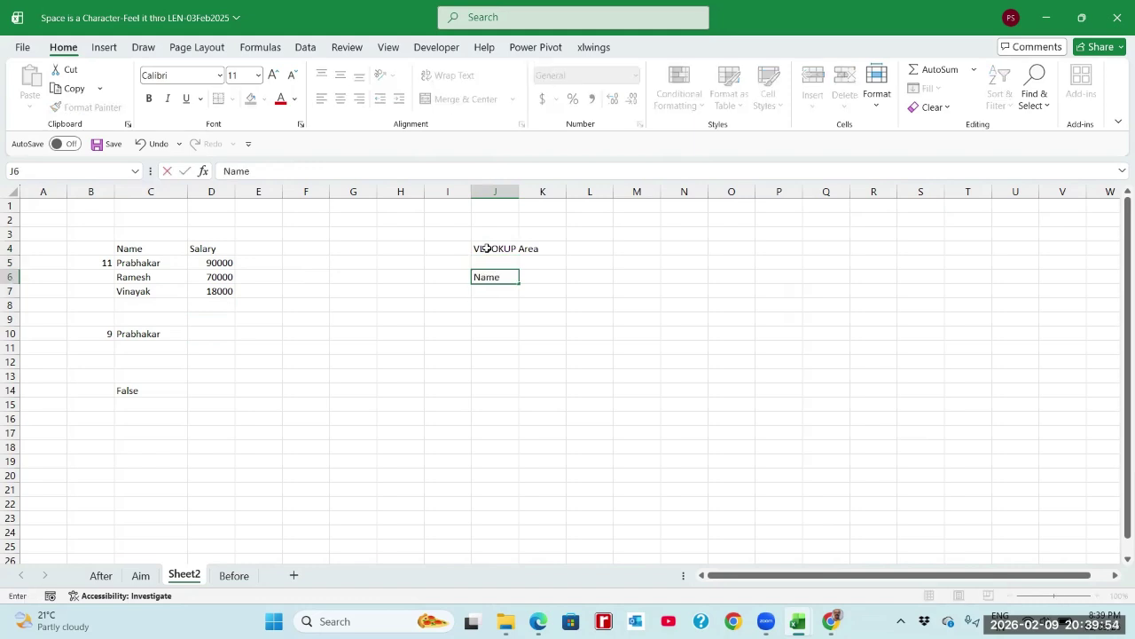
pyautogui.press('Tab')
pyautogui.write('Sa')
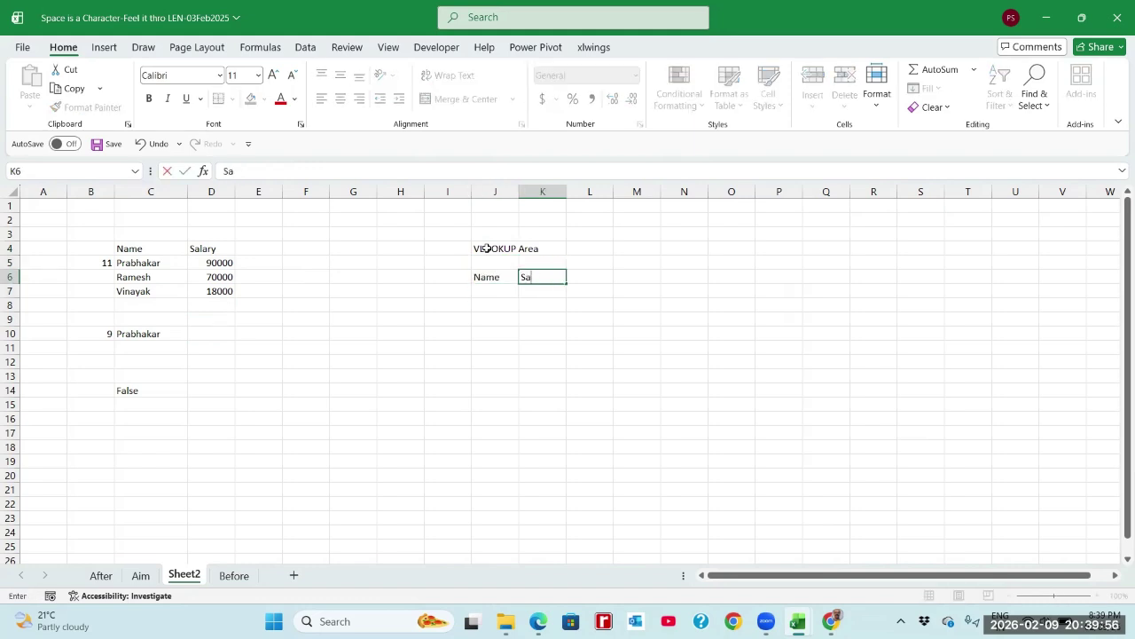
pyautogui.write('lary')
pyautogui.press('Return')
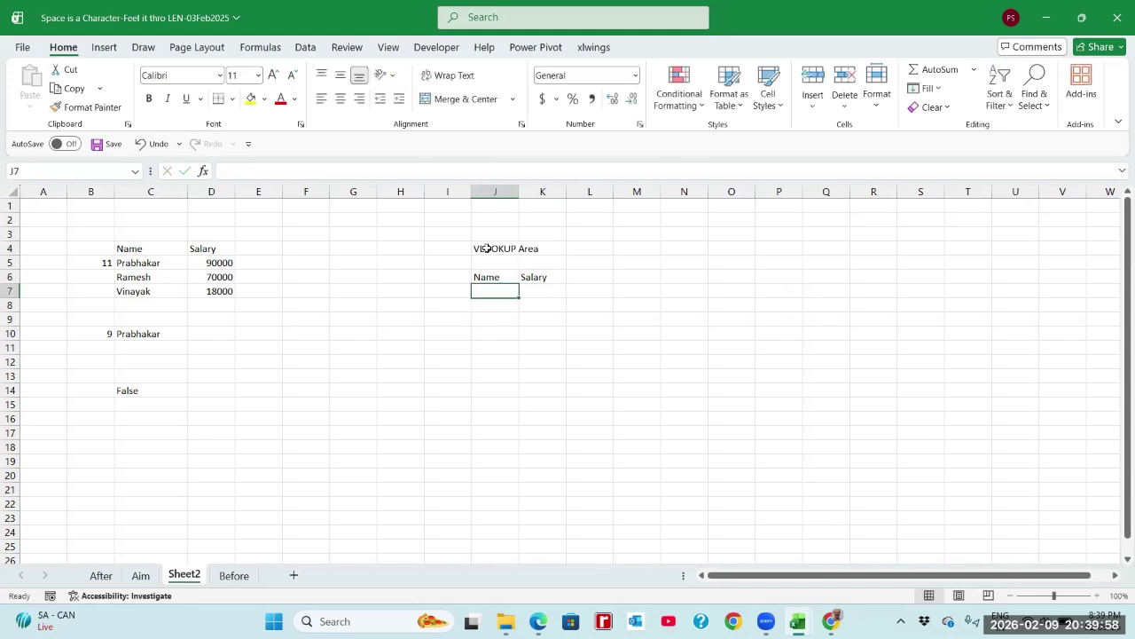
# Enter the first employee's name without a trailing space in J7 and widen column J slightly
pyautogui.write('Pr')
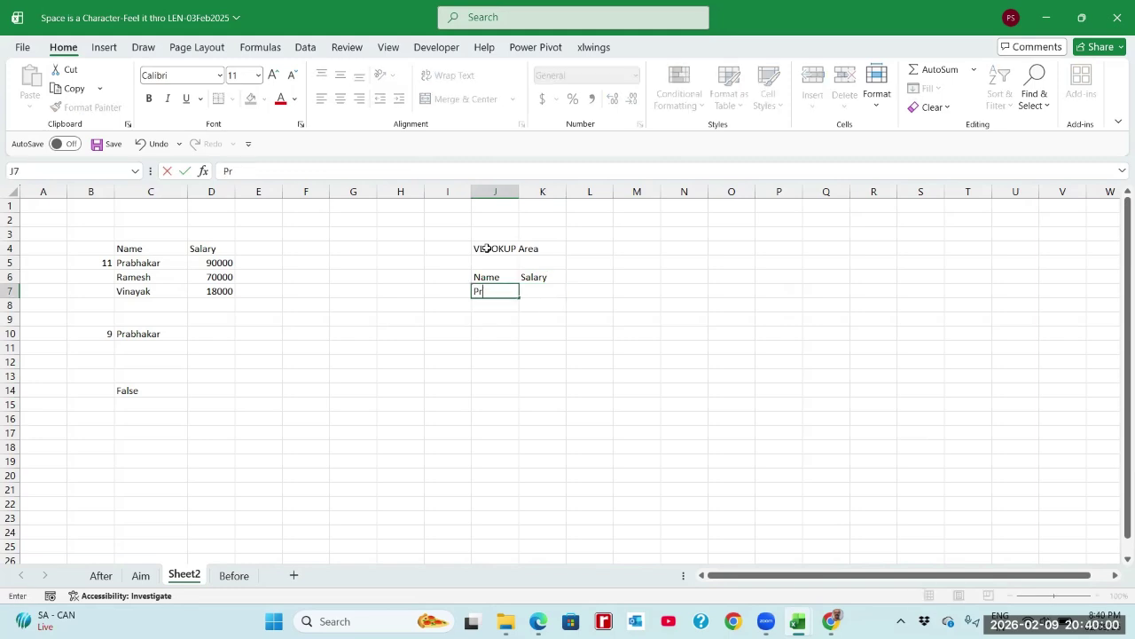
pyautogui.write('abhakar')
pyautogui.press('Return')
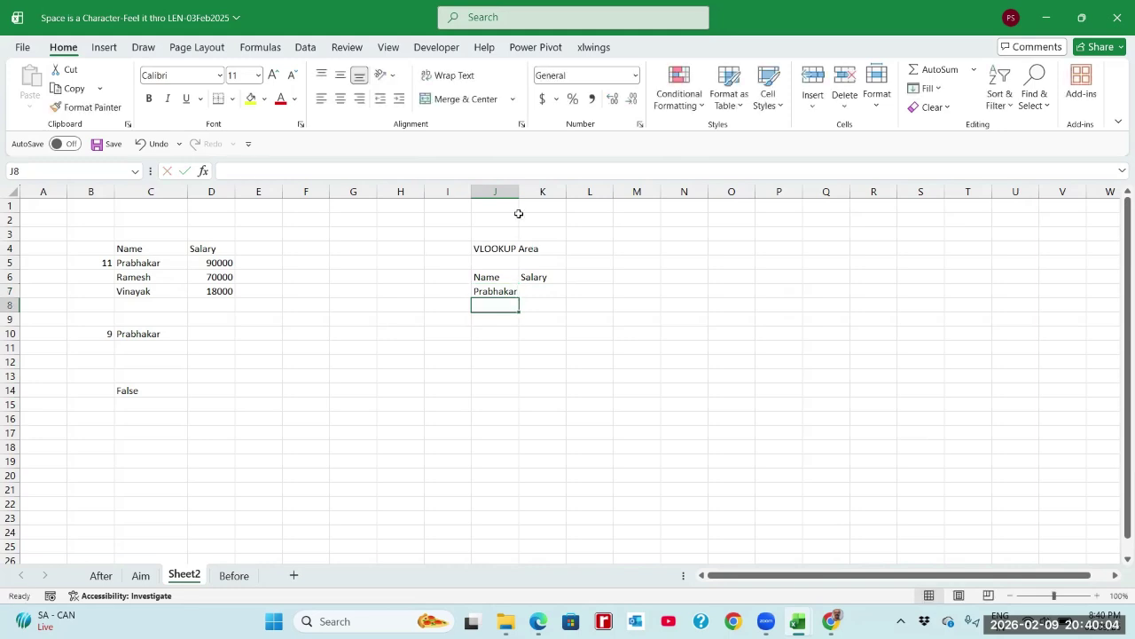
pyautogui.moveTo(518, 189); pyautogui.dragTo(533, 190)
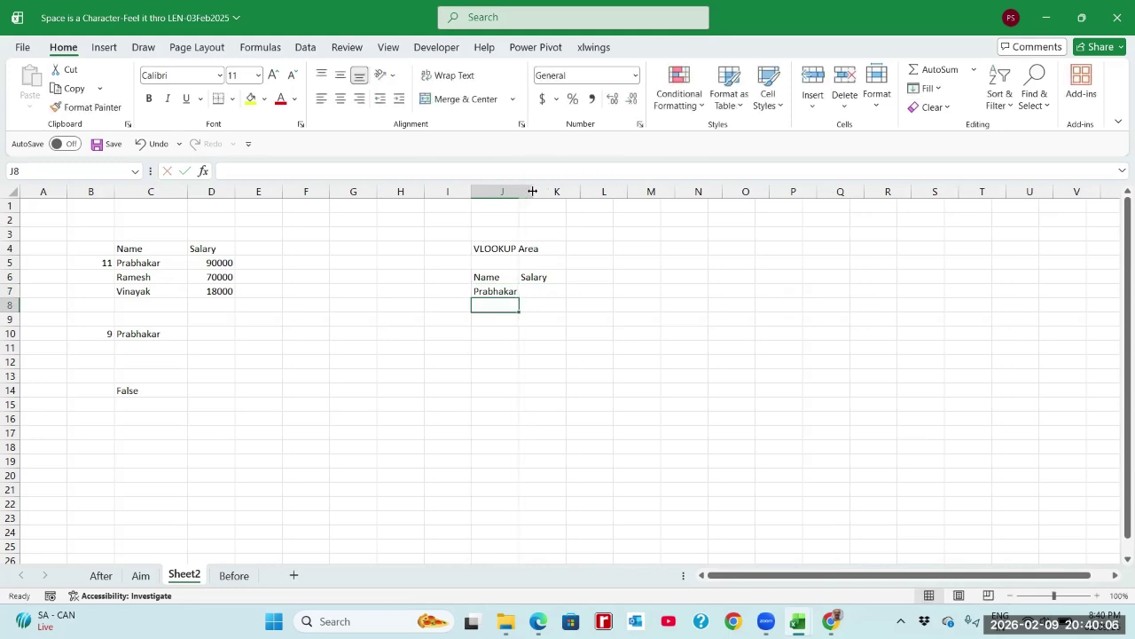
pyautogui.click(502, 292)
# Look up the salary in K7 with =VLOOKUP(J7,C5:D7,2,FALSE)
pyautogui.click(543, 289)
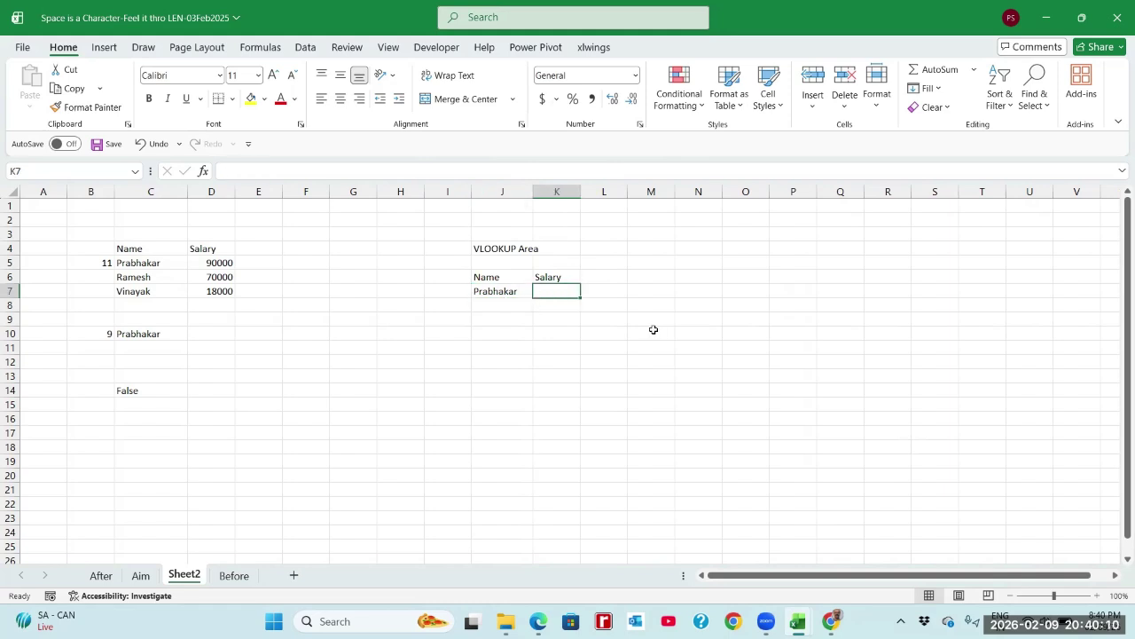
pyautogui.write('=vl')
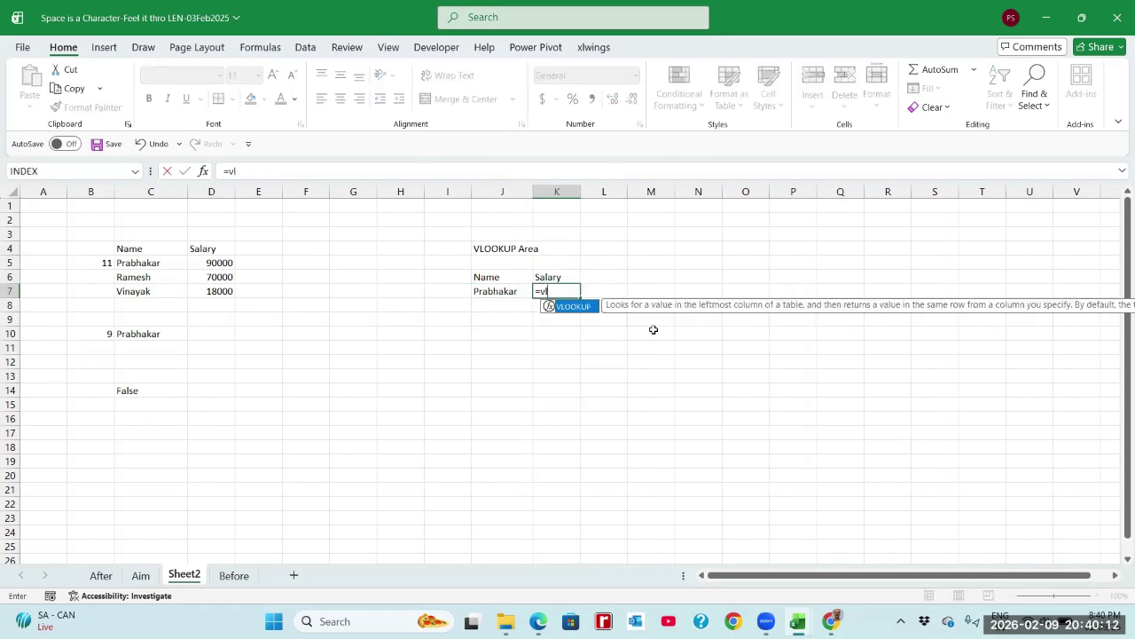
pyautogui.write('ookup(')
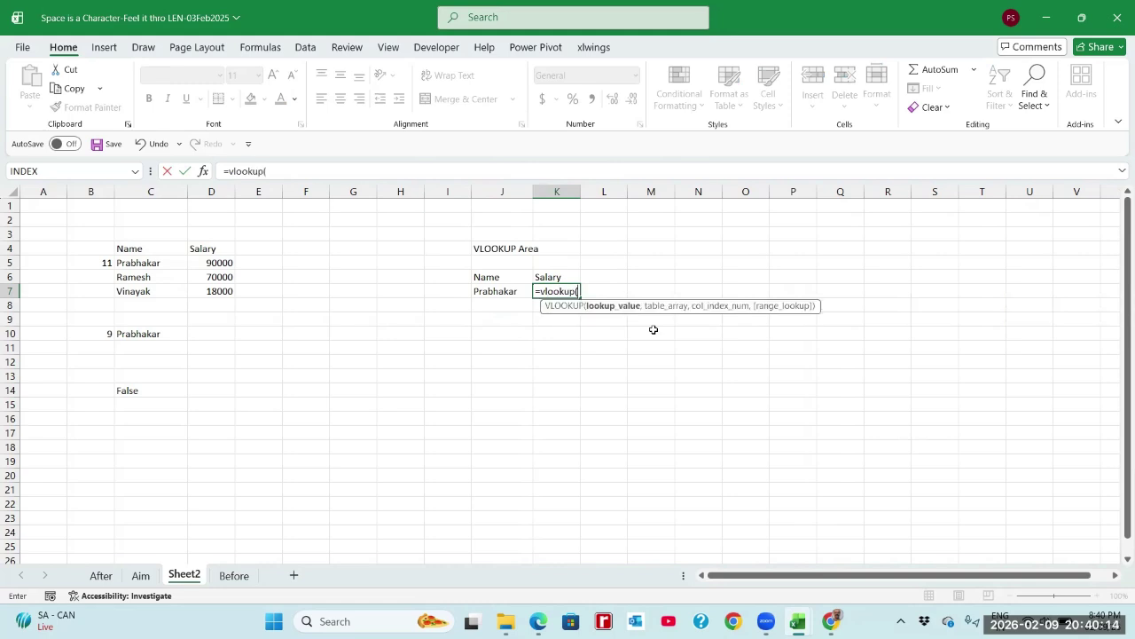
pyautogui.press('Left')
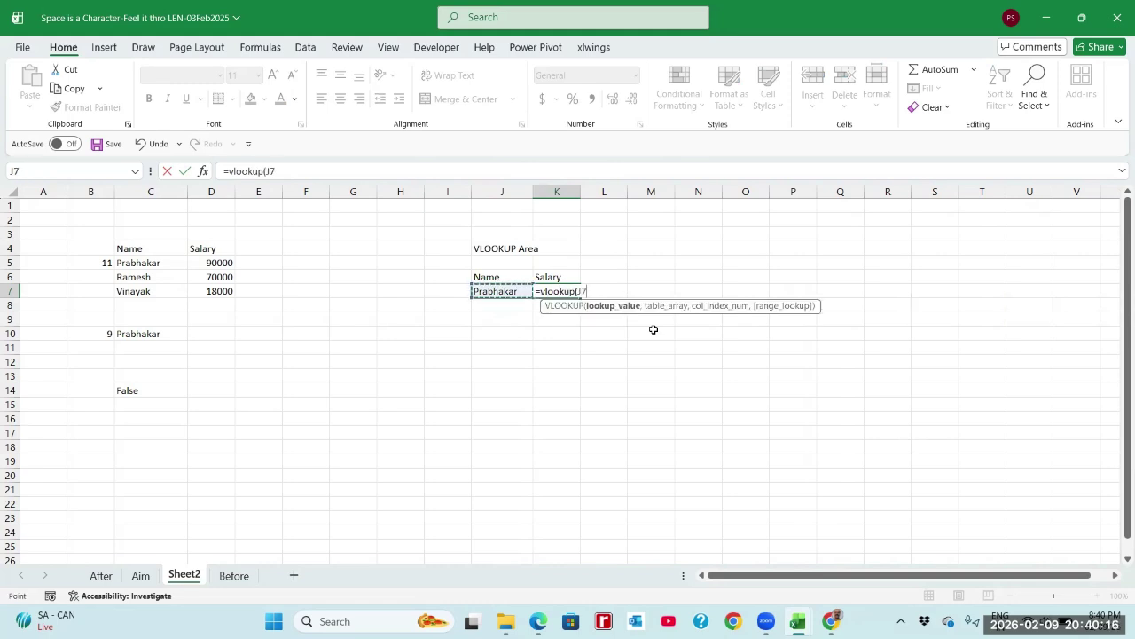
pyautogui.write(',')
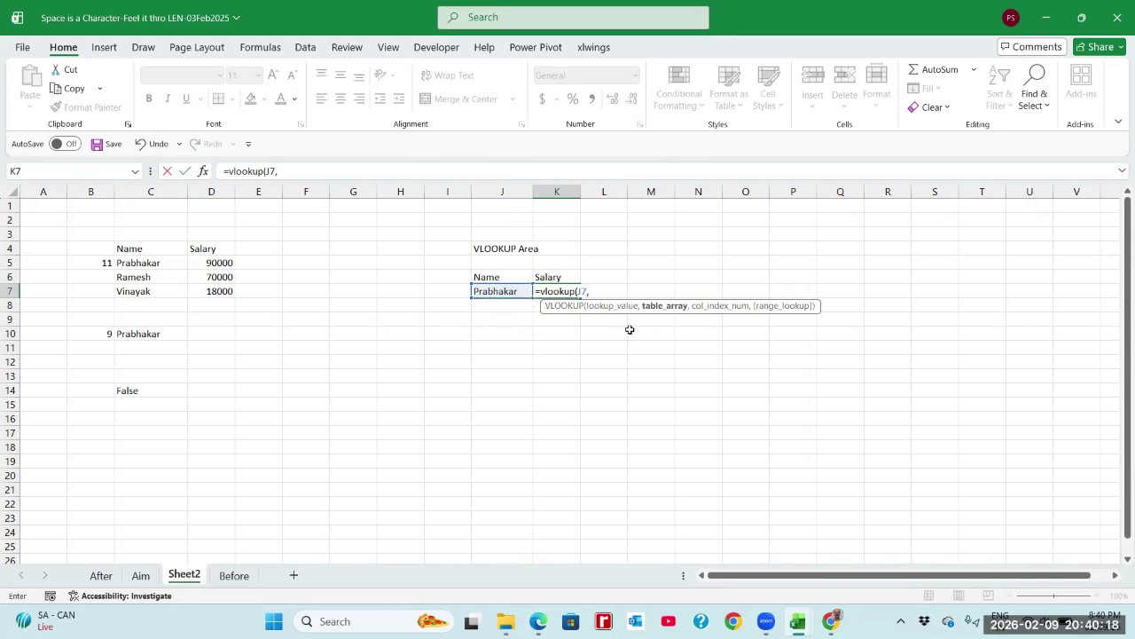
pyautogui.click(165, 264)
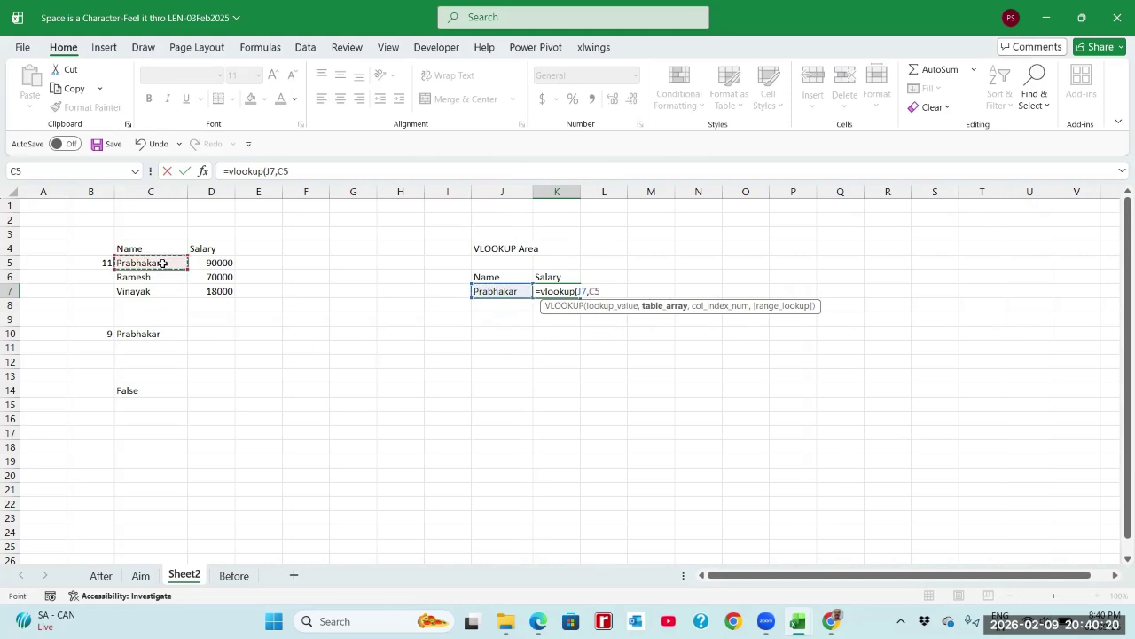
pyautogui.moveTo(166, 264); pyautogui.dragTo(203, 291)
pyautogui.write(',2')
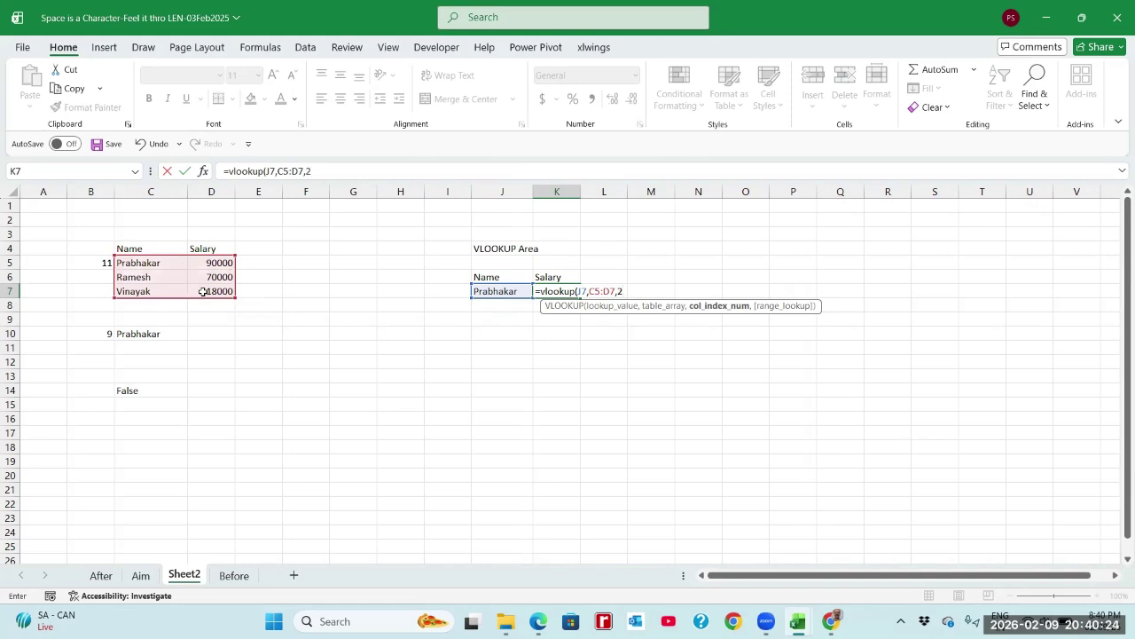
pyautogui.write(',false)')
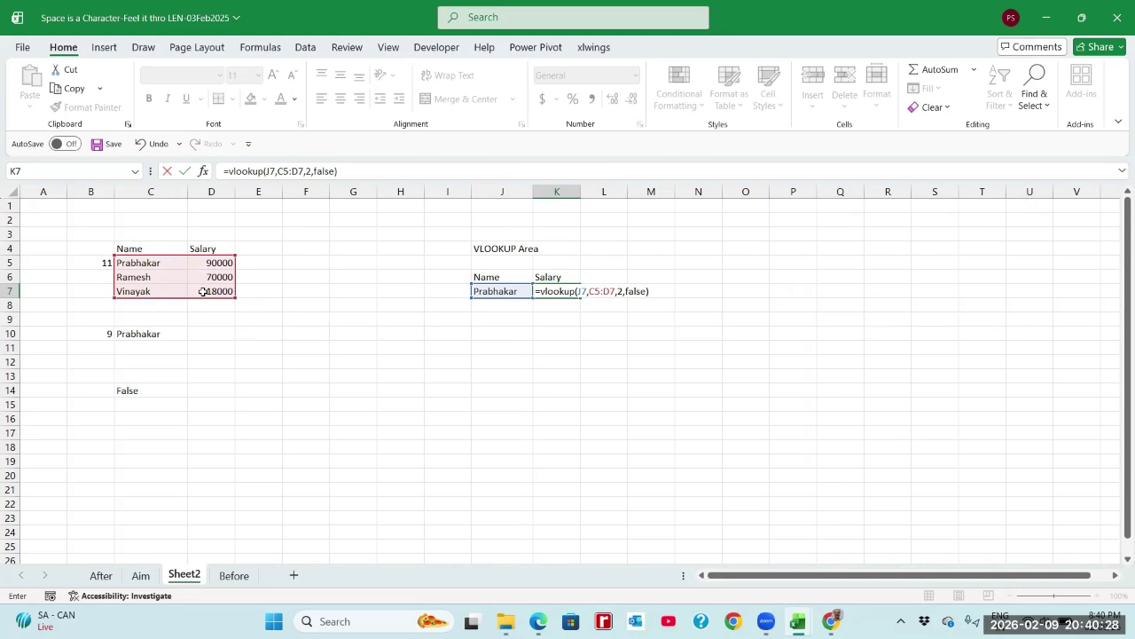
pyautogui.press('Return')
pyautogui.press('Up')
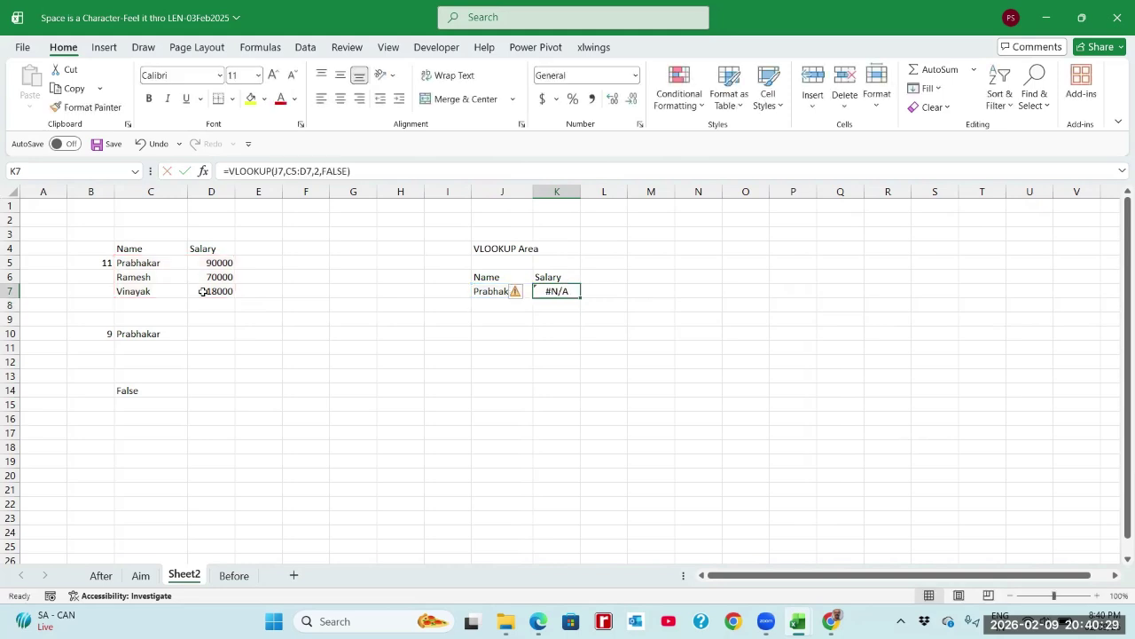
# Count the characters of the lookup name in I7 with =LEN(J7), for comparison with the length in B5
pyautogui.click(169, 260)
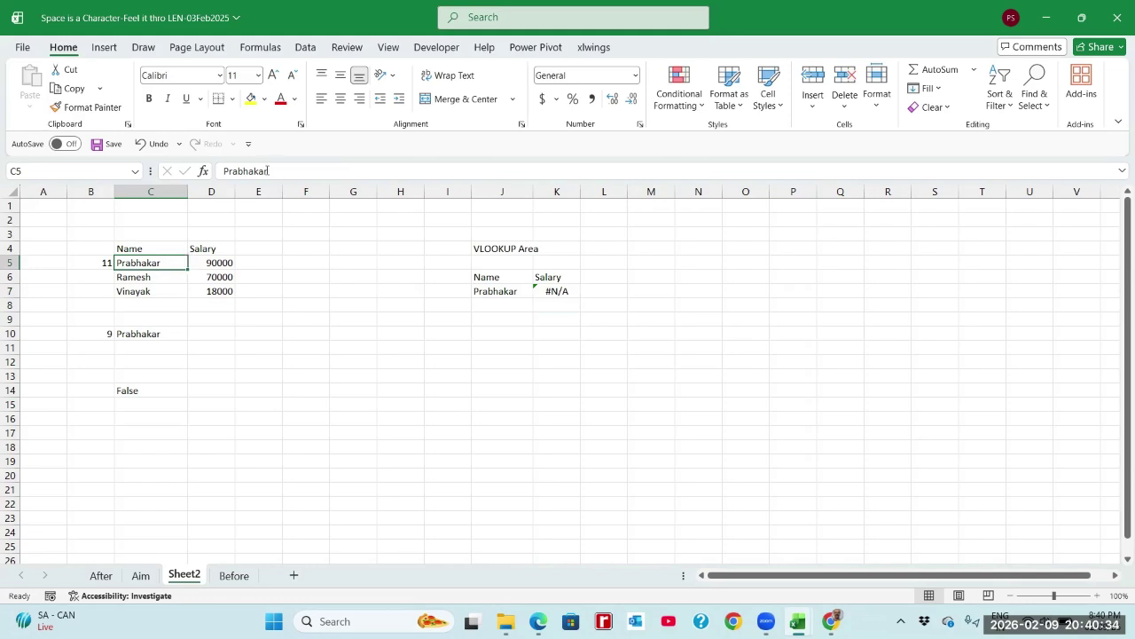
pyautogui.click(98, 263)
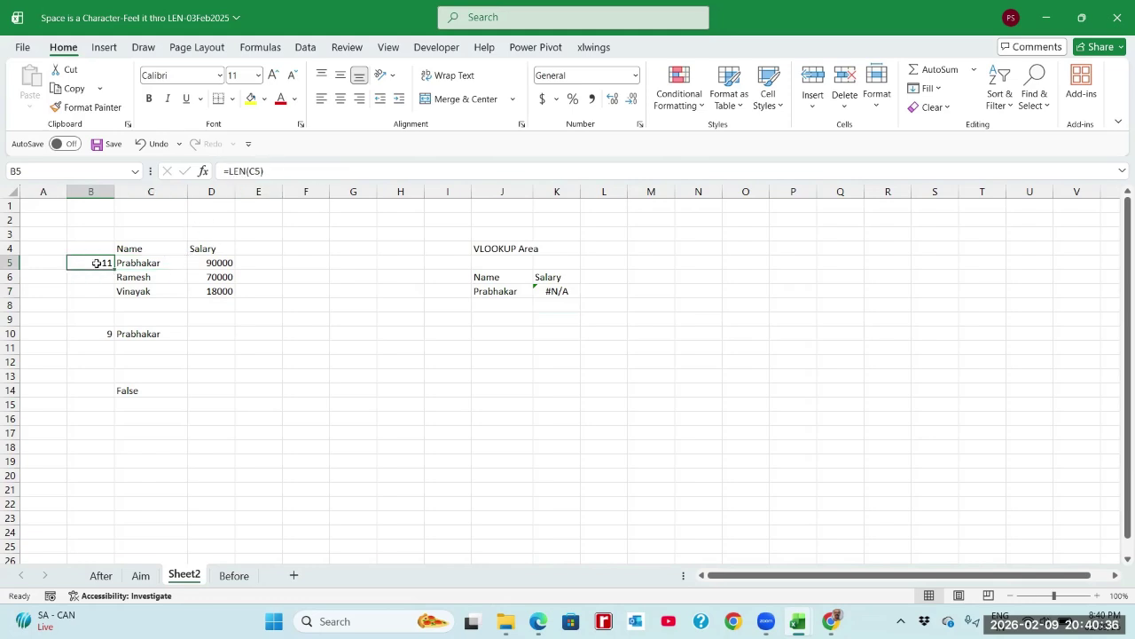
pyautogui.click(452, 291)
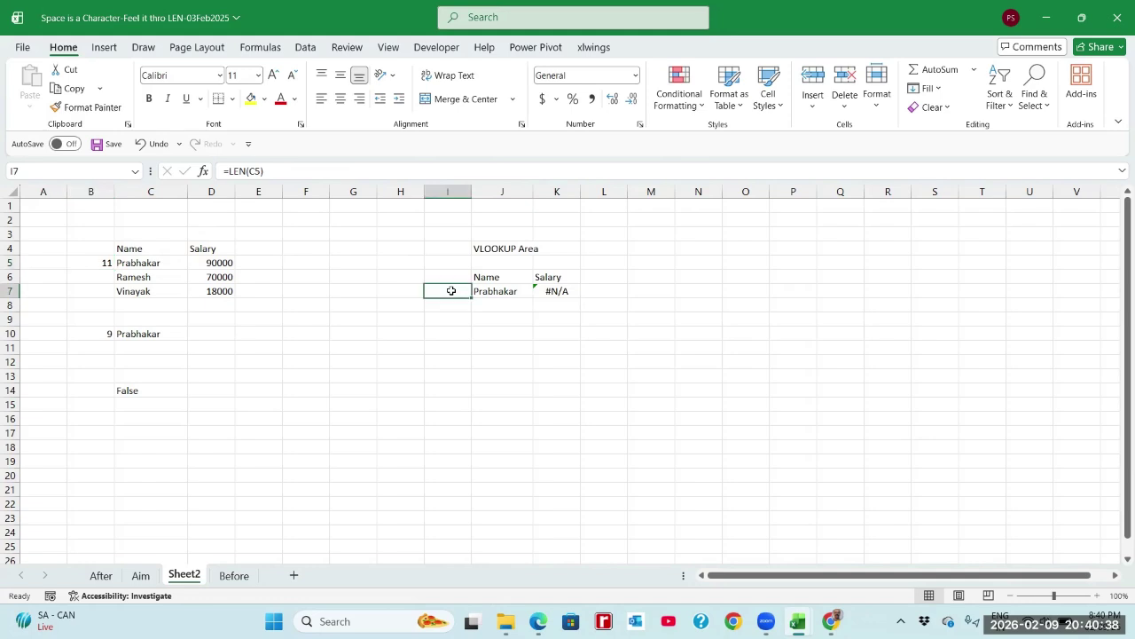
pyautogui.write('=len')
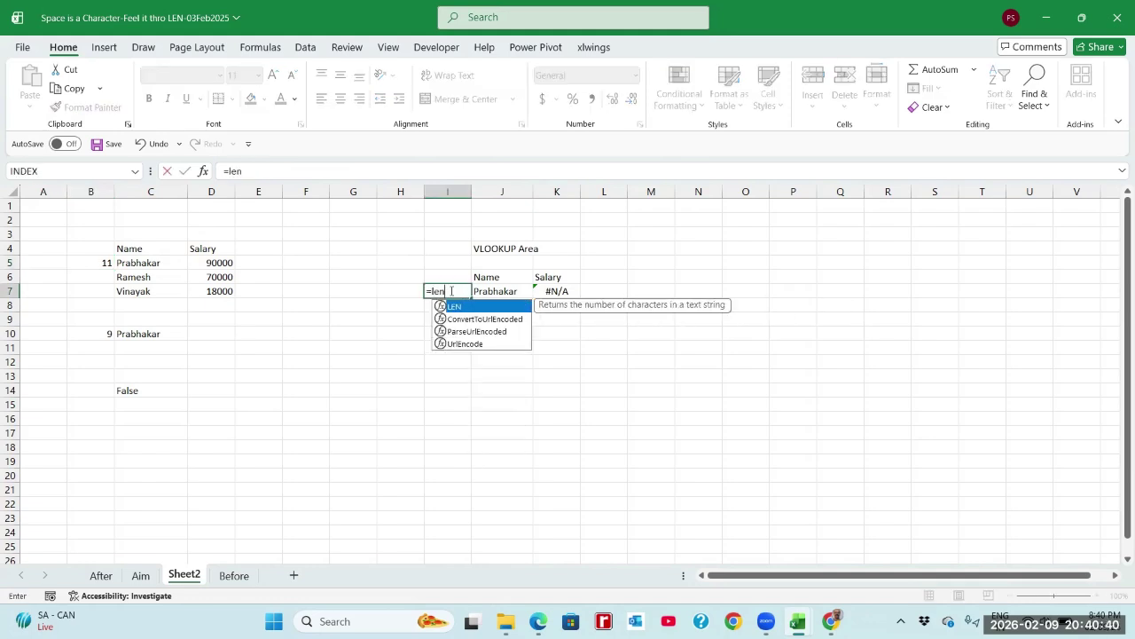
pyautogui.write('(')
pyautogui.press('Right')
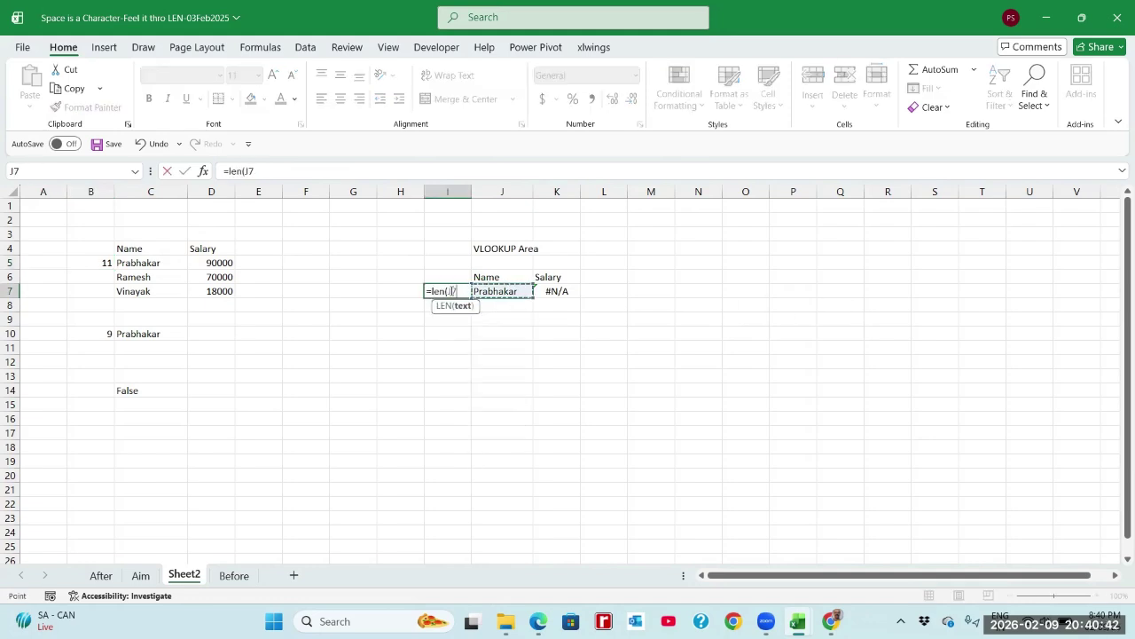
pyautogui.press('Return')
pyautogui.click(451, 290)
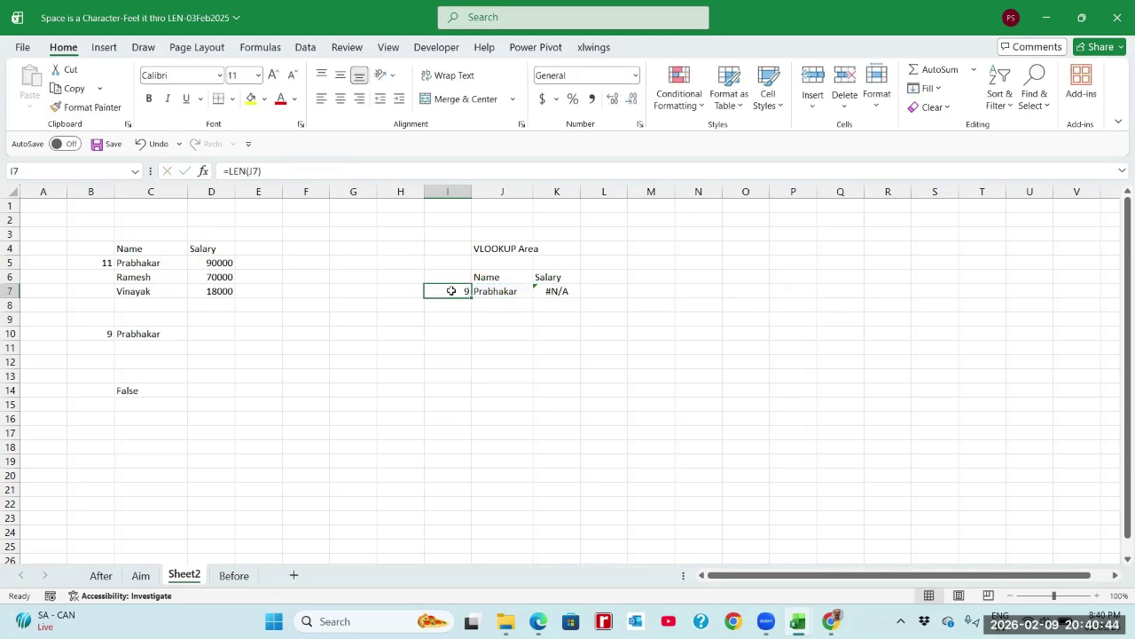
# Remove the trailing spaces from the name in C5 and check the VLOOKUP result in K7
pyautogui.click(499, 291)
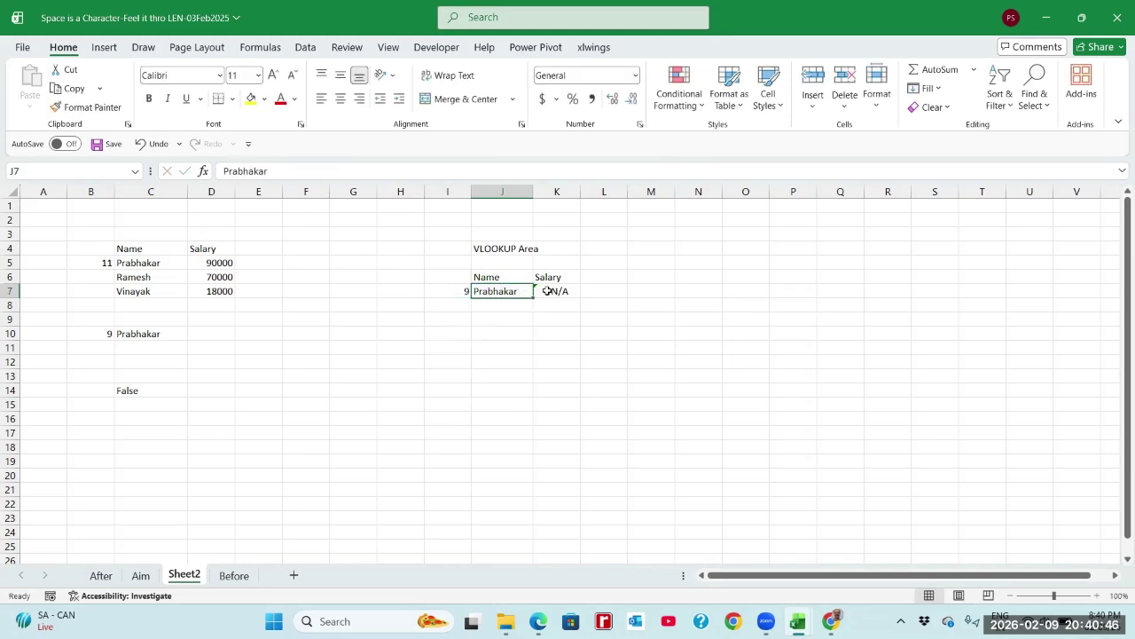
pyautogui.click(542, 291)
pyautogui.click(168, 266)
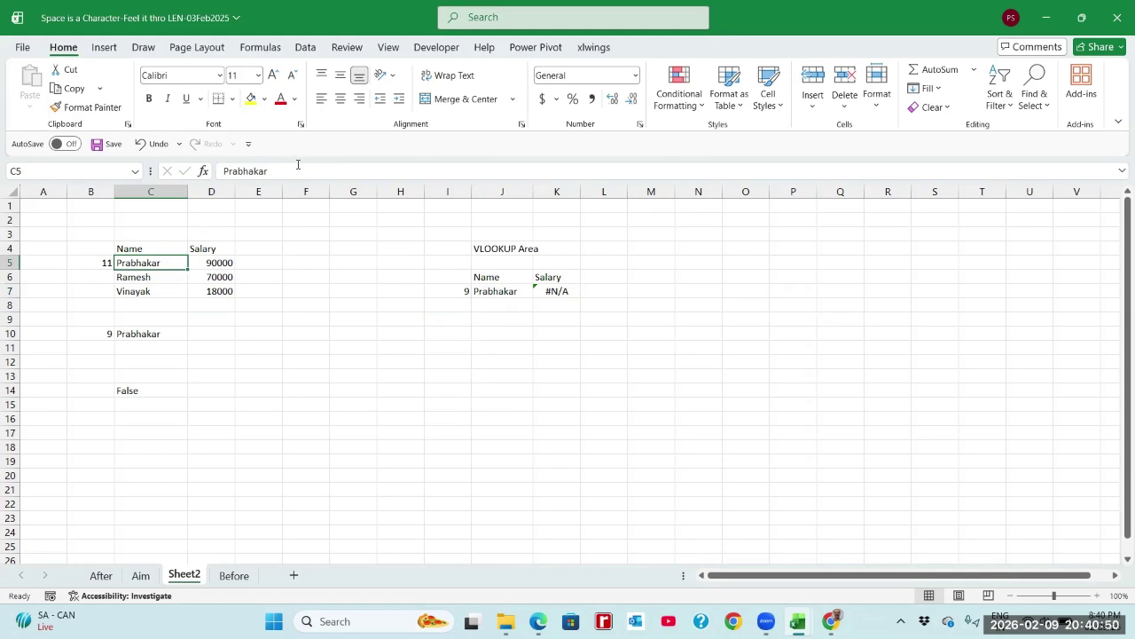
pyautogui.click(301, 171)
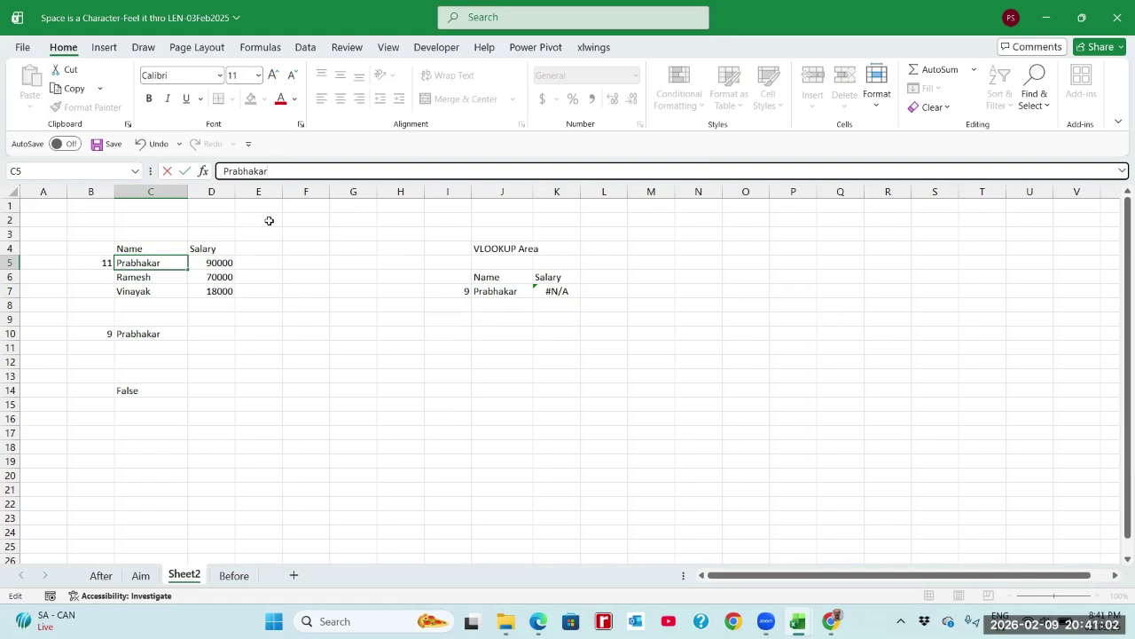
pyautogui.press('Return')
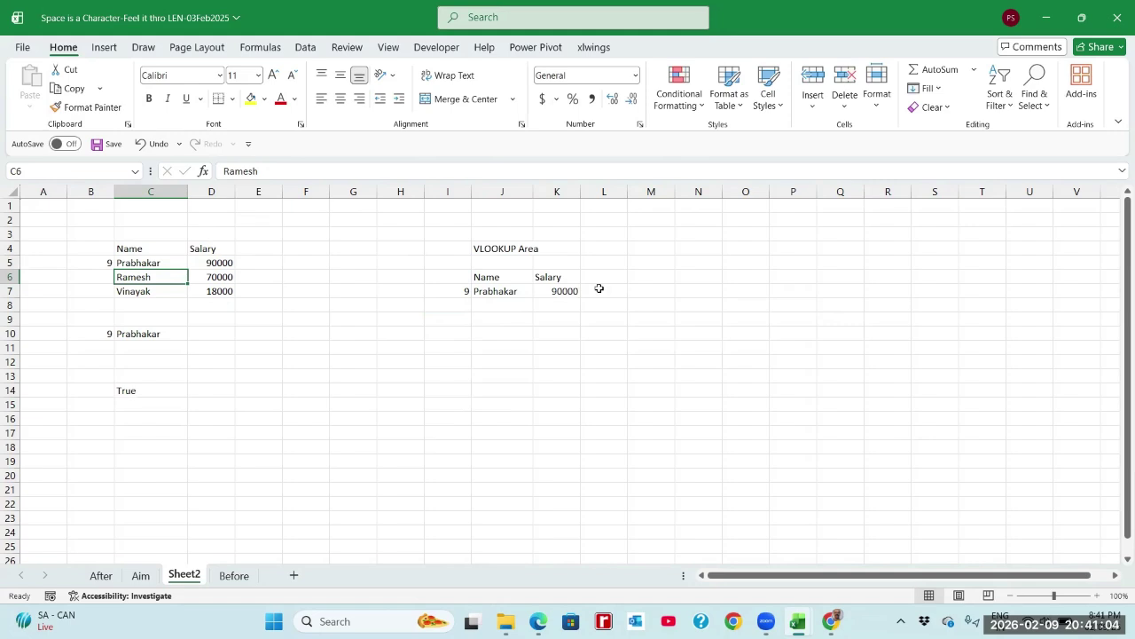
pyautogui.click(568, 291)
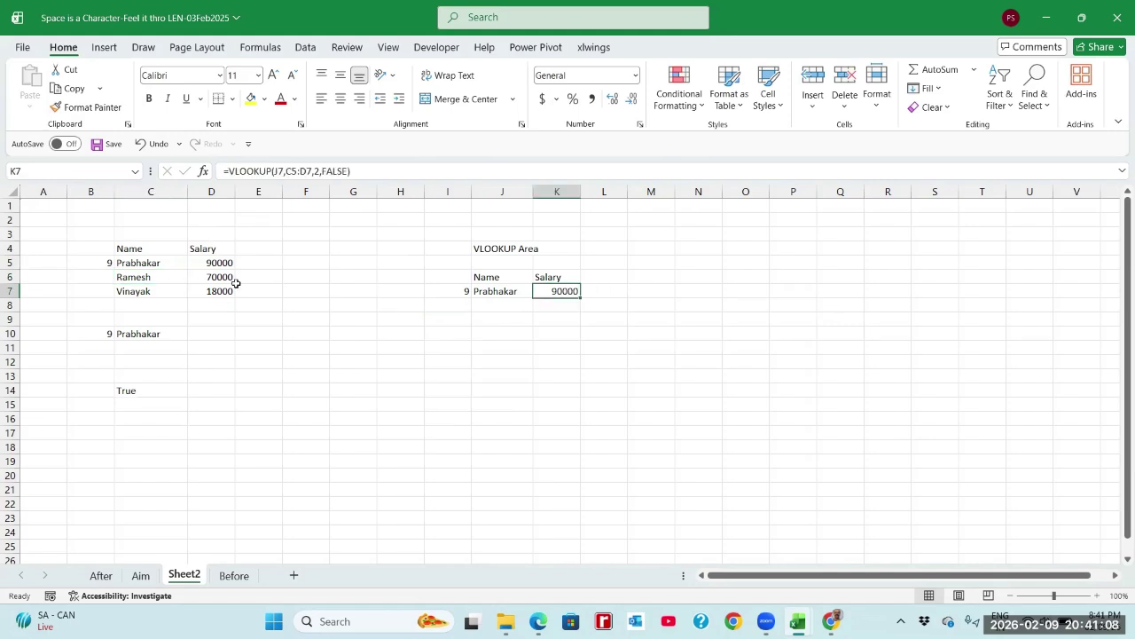
# Add one trailing space to the lookup name in J7 and check the VLOOKUP cell K7
pyautogui.click(162, 266)
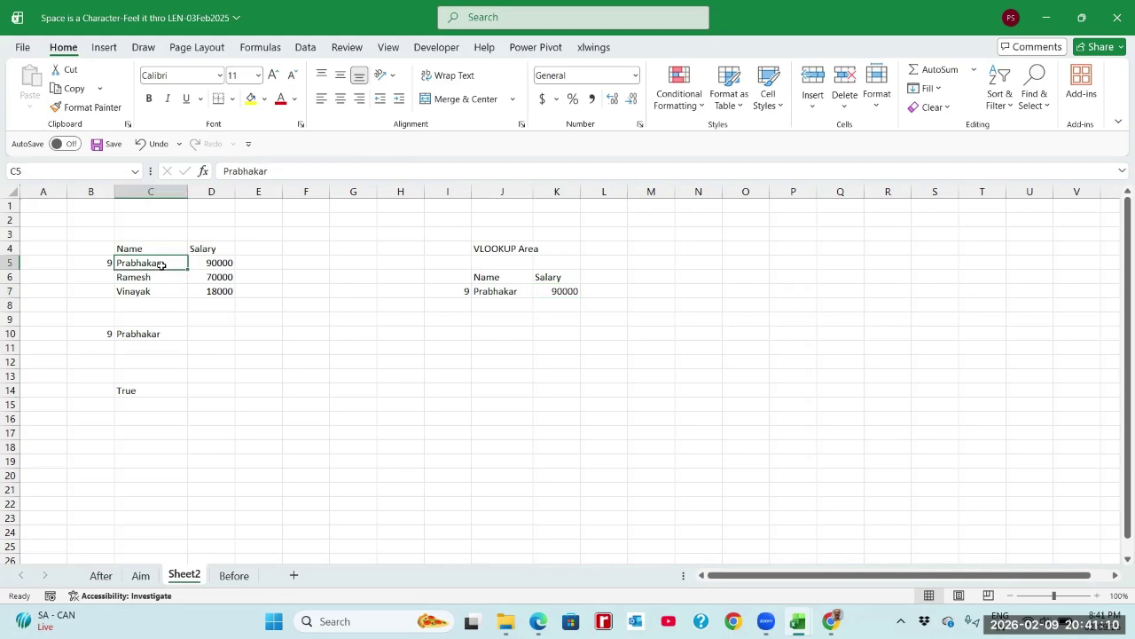
pyautogui.click(502, 290)
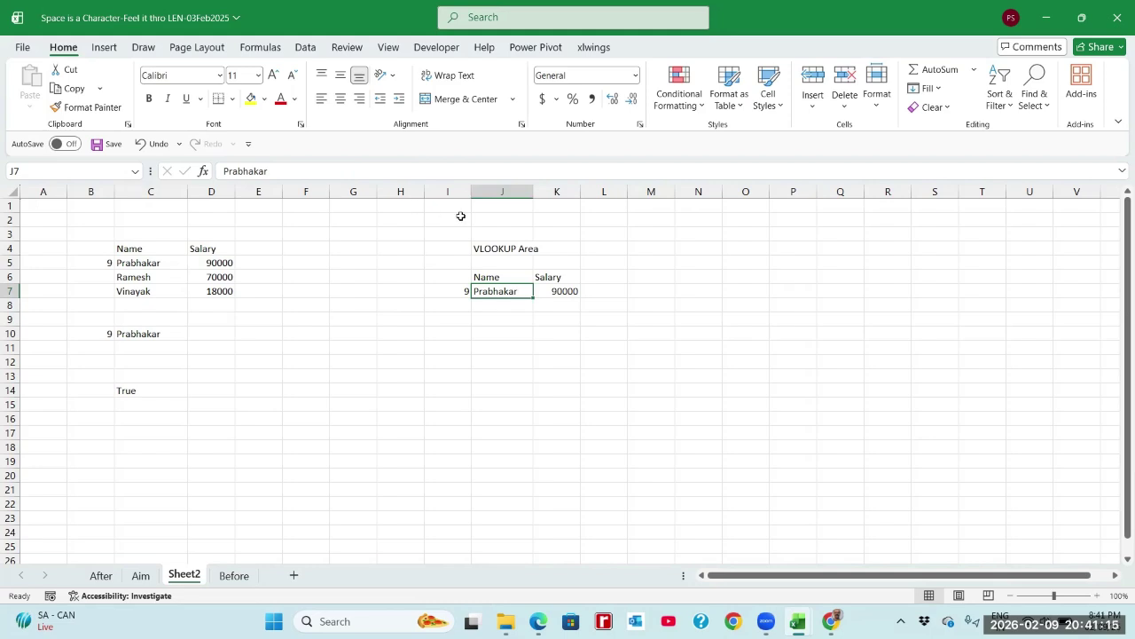
pyautogui.click(397, 172)
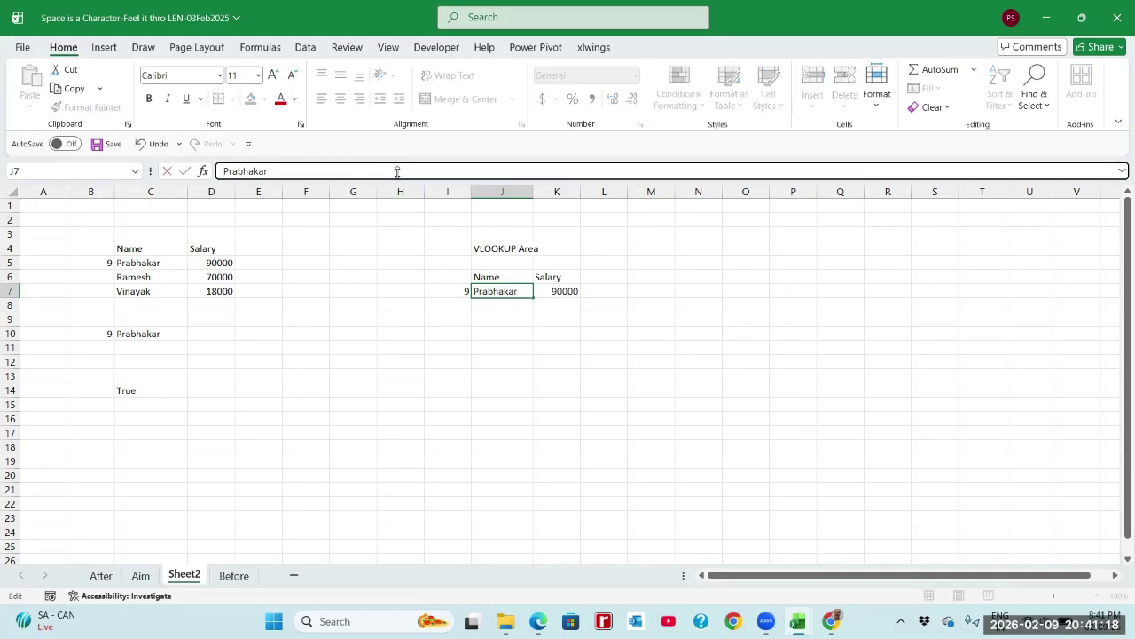
pyautogui.press('Return')
pyautogui.press('Up')
pyautogui.press('Right')
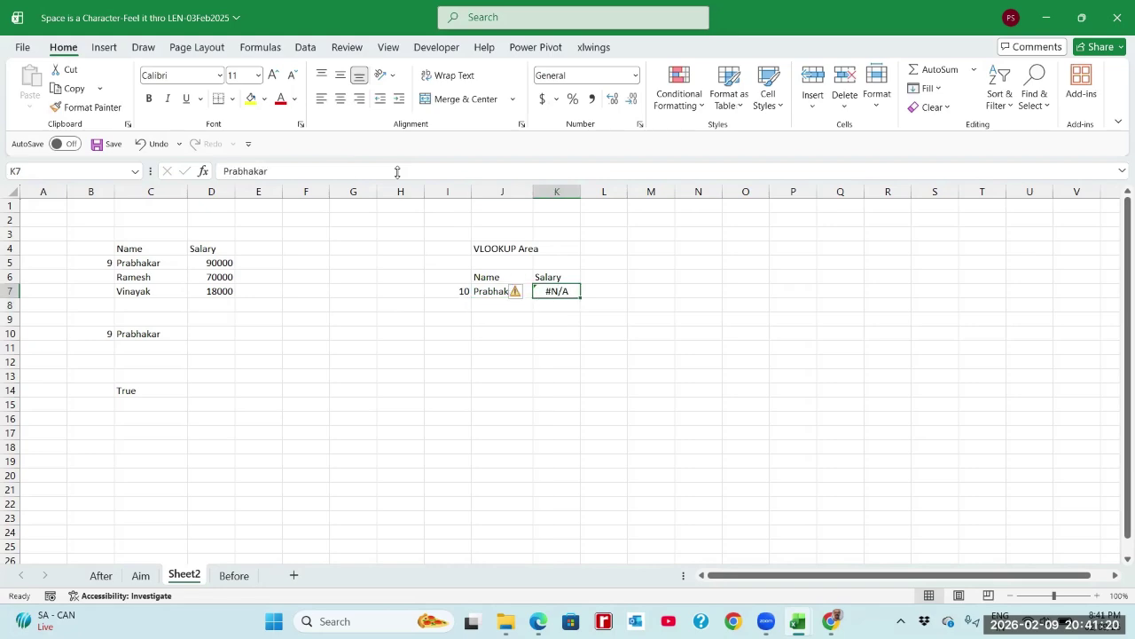
# Switch to the Aim sheet and select the first number of the list in T5
pyautogui.click(141, 574)
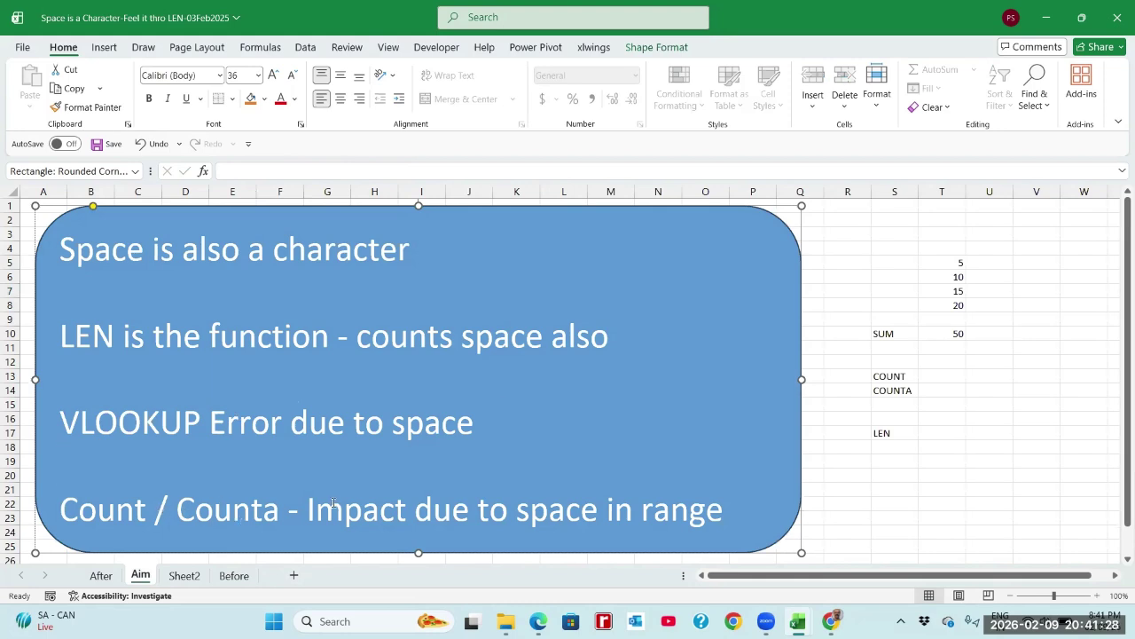
pyautogui.click(943, 434)
pyautogui.click(949, 264)
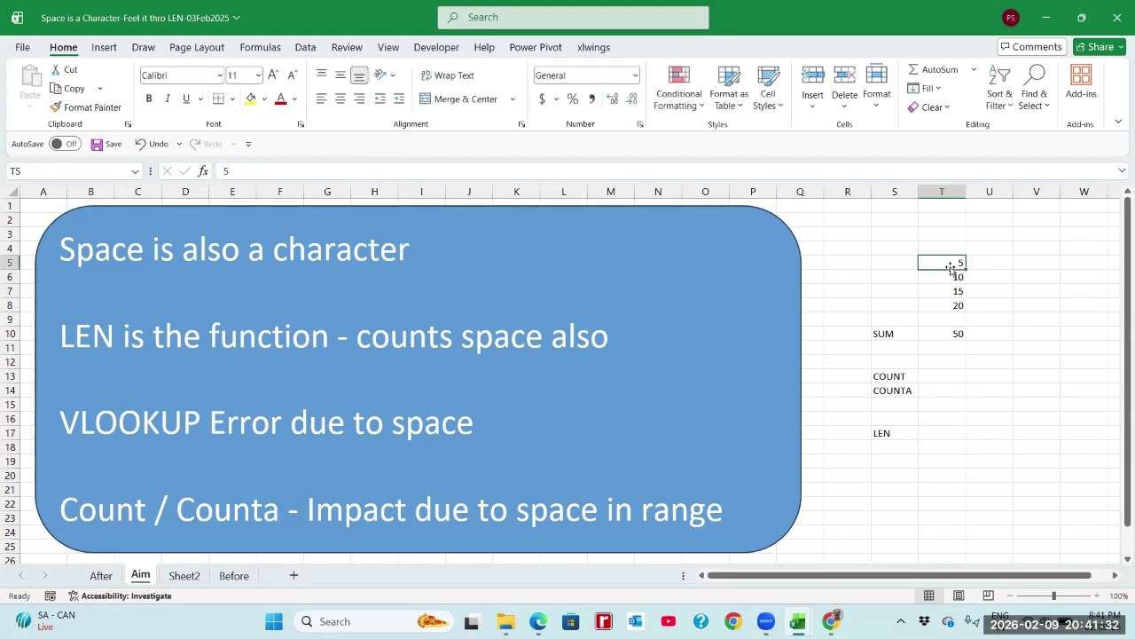